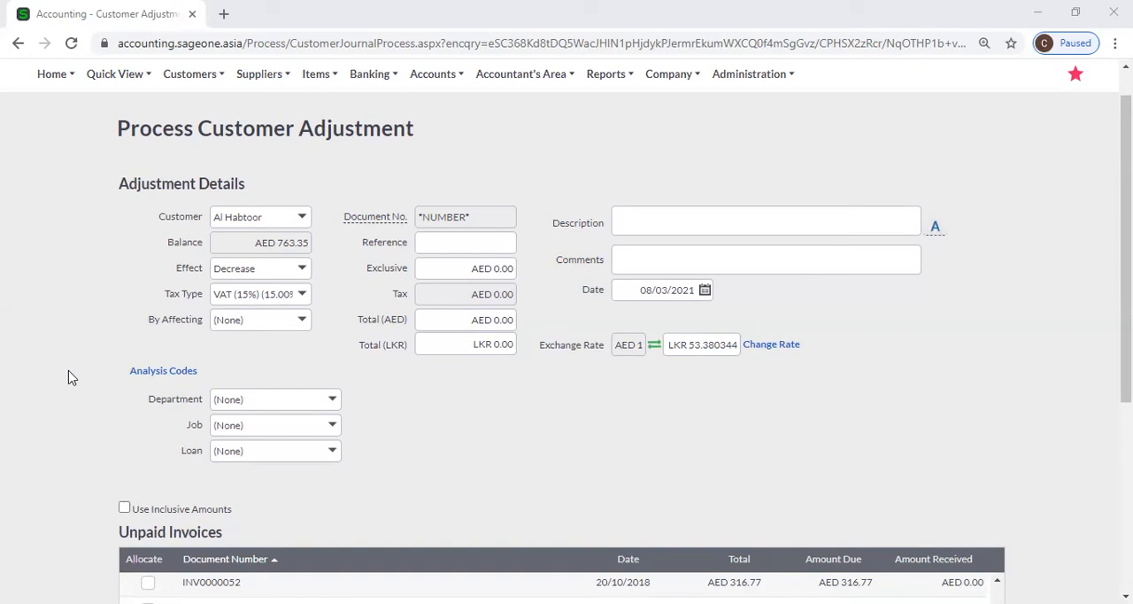
Open the Bad Debt Relief list of customer transactions, leaving the unsaved customer adjustment.
scroll(72, 377, up, 1)
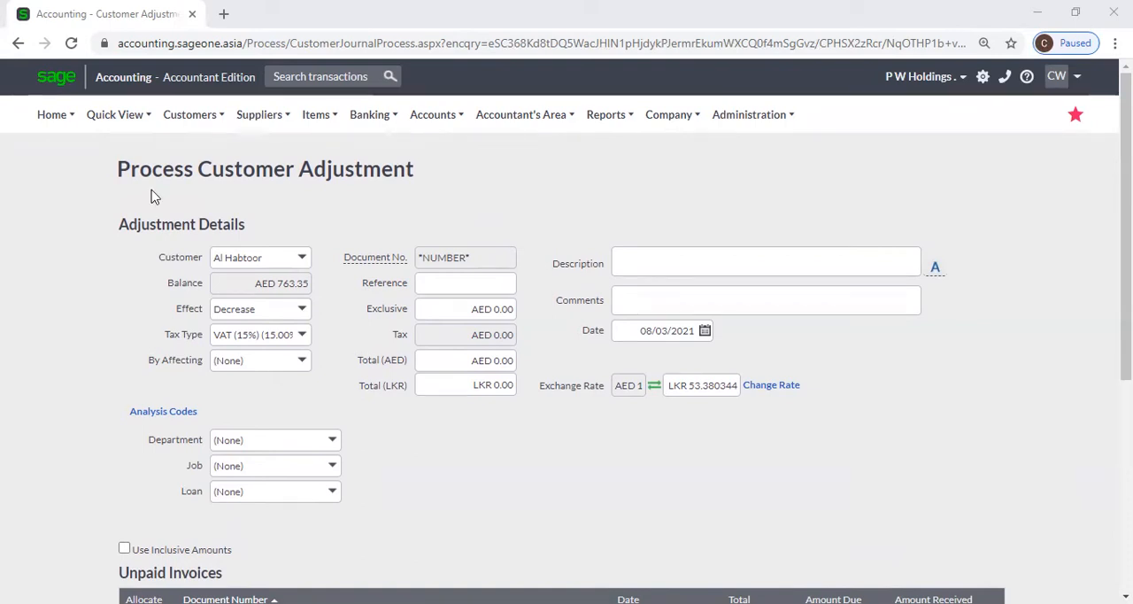
click(206, 118)
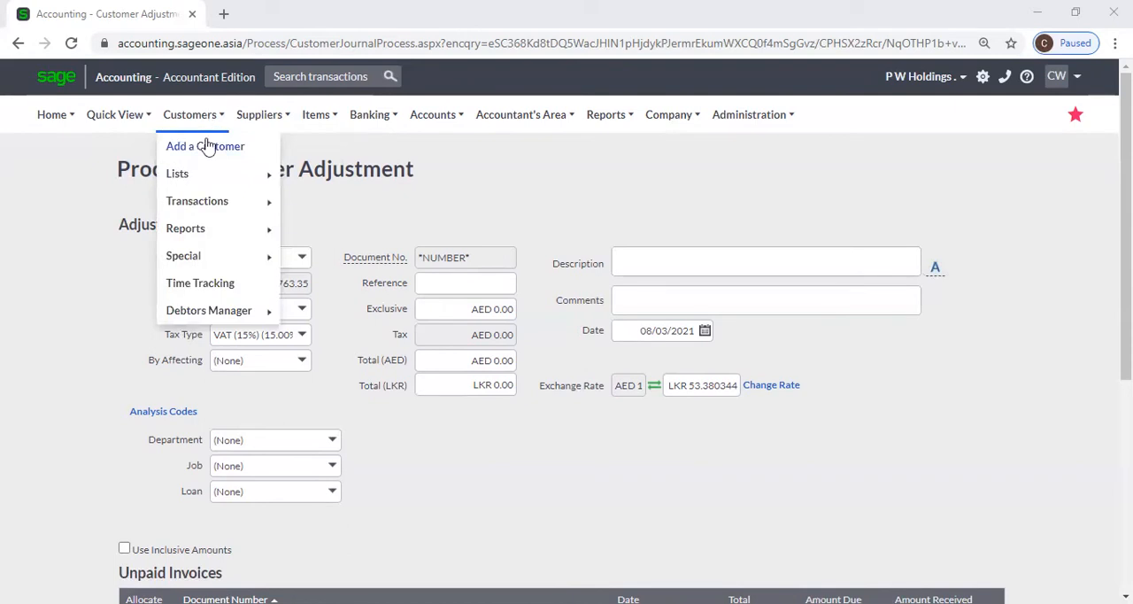
mouse_move(223, 236)
mouse_move(218, 206)
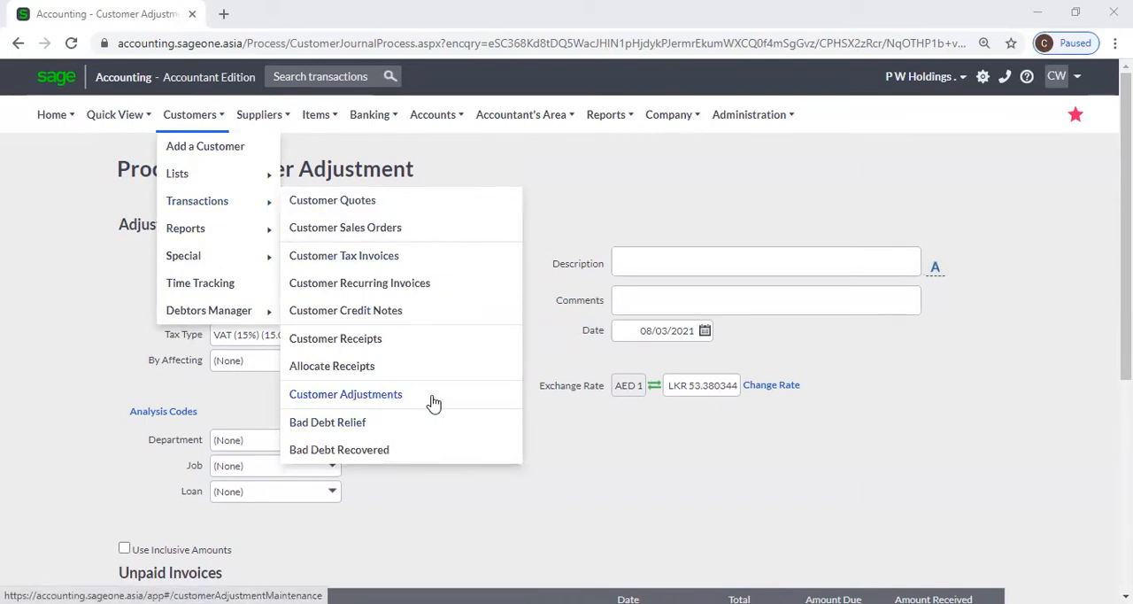
click(359, 426)
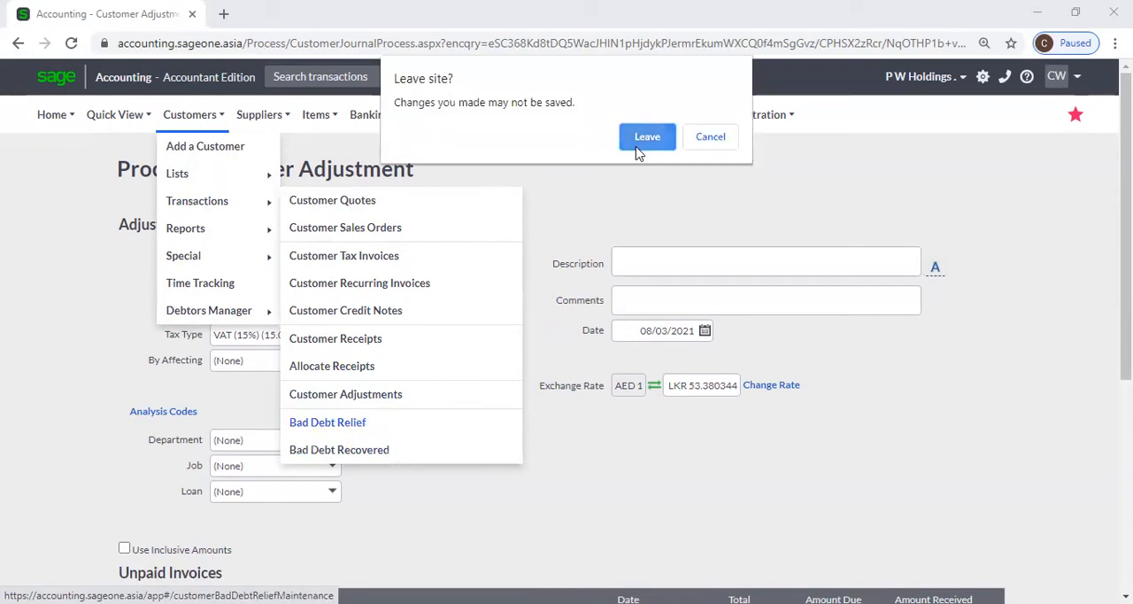
click(639, 151)
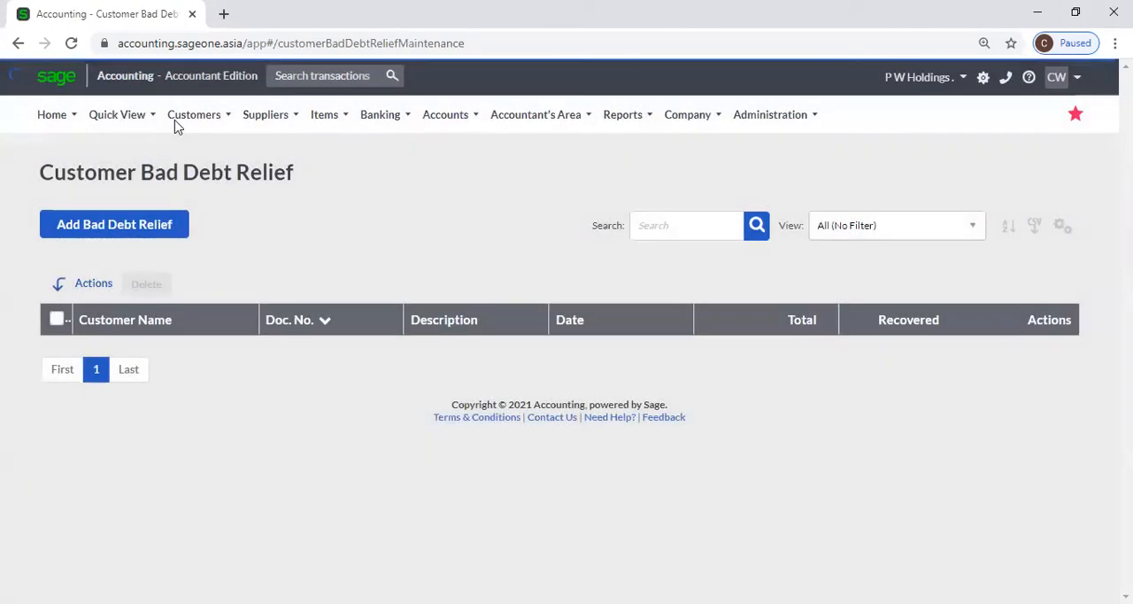
Open the Customer Statement Run from the customer reports and review its statement run options.
mouse_move(175, 122)
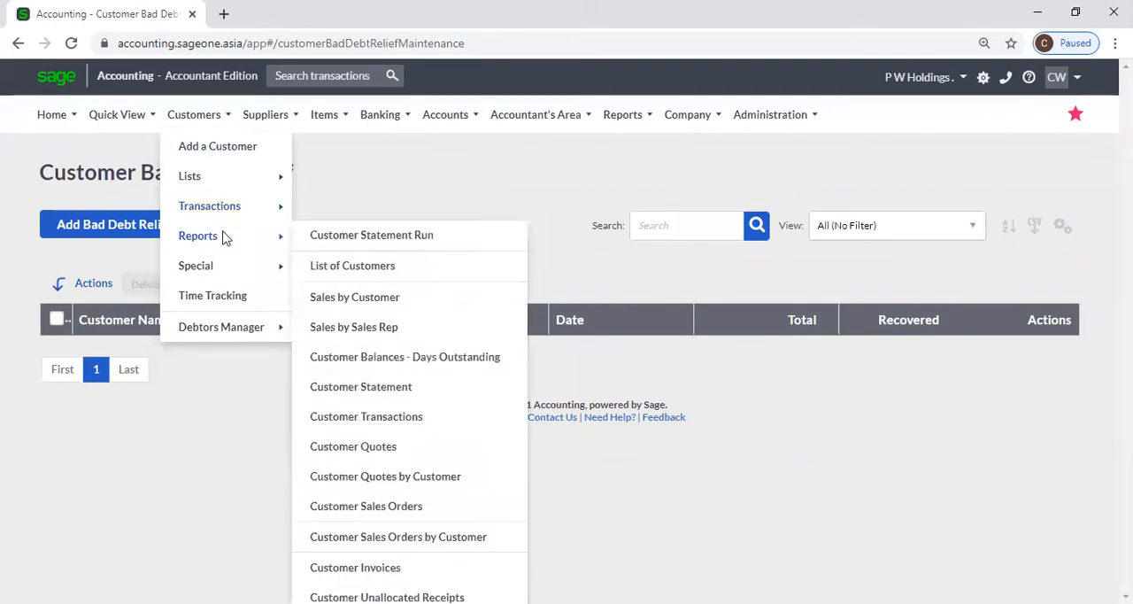
click(457, 245)
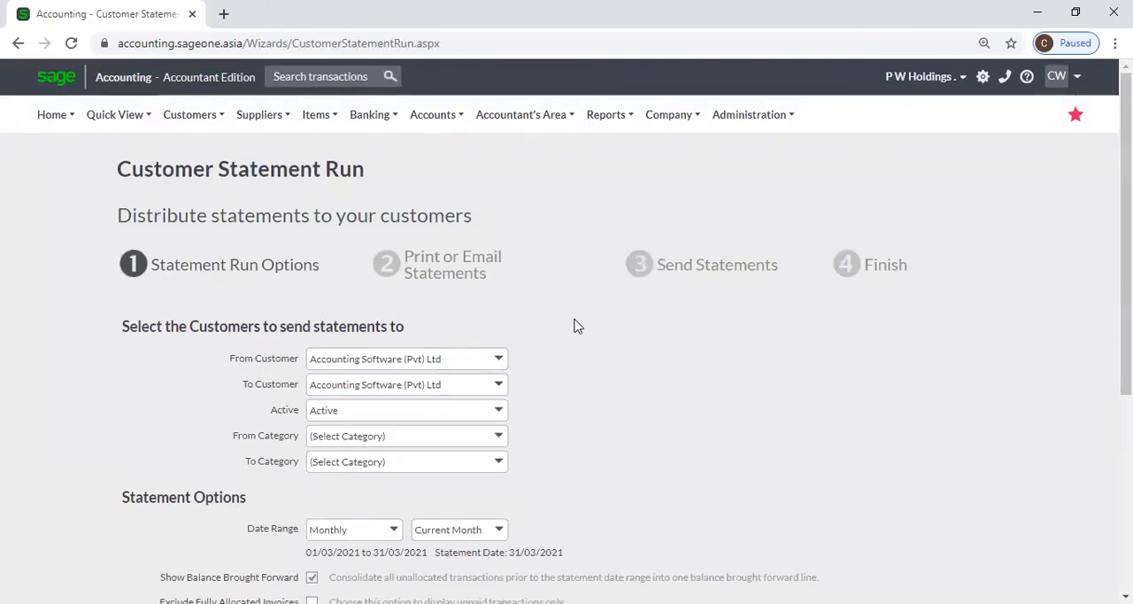
scroll(595, 372, down, 2)
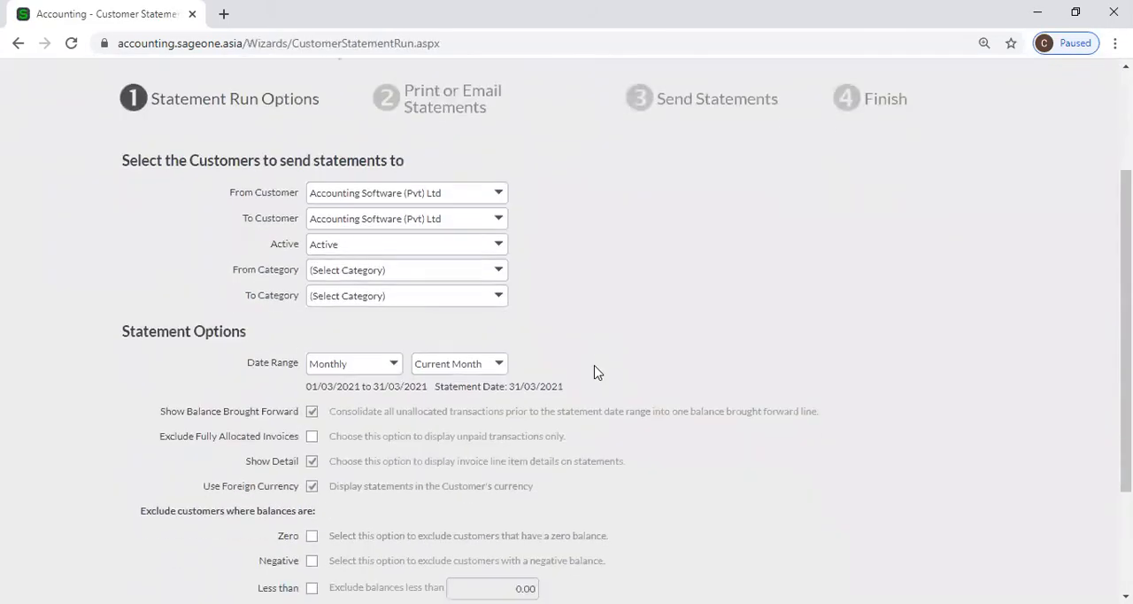
scroll(595, 372, up, 2)
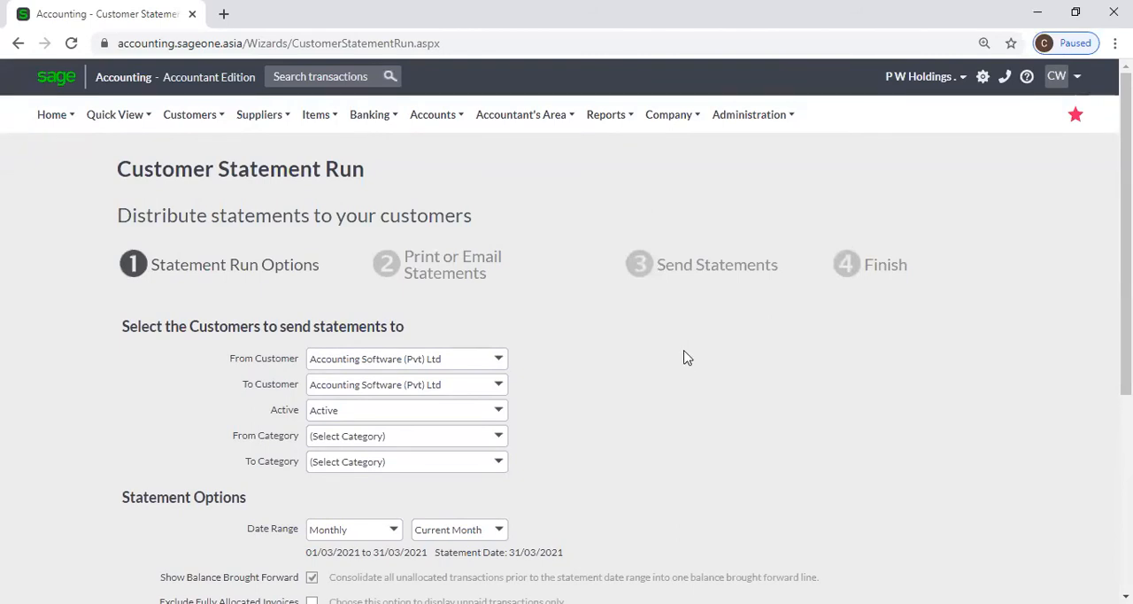
Reset the statement run's customer range to the unspecified (Select Customer) choice.
click(508, 366)
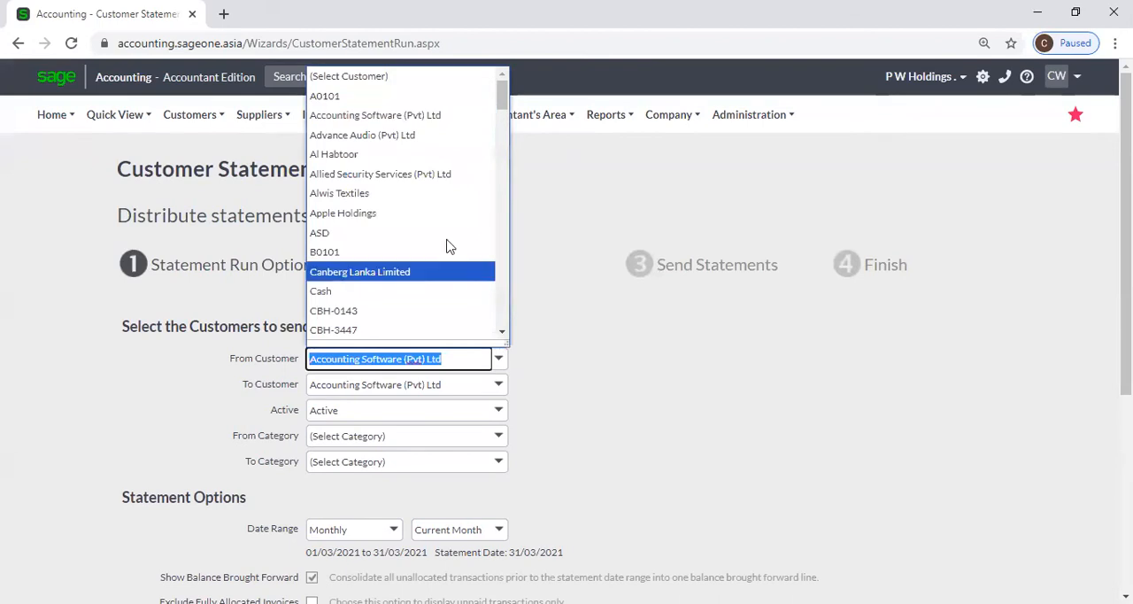
click(397, 80)
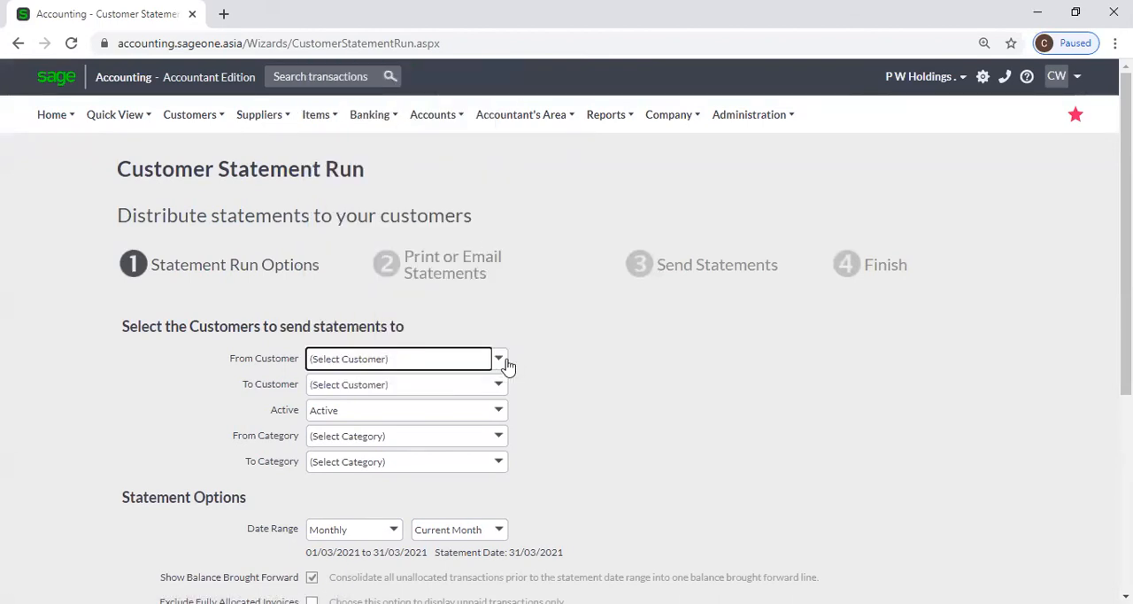
click(569, 368)
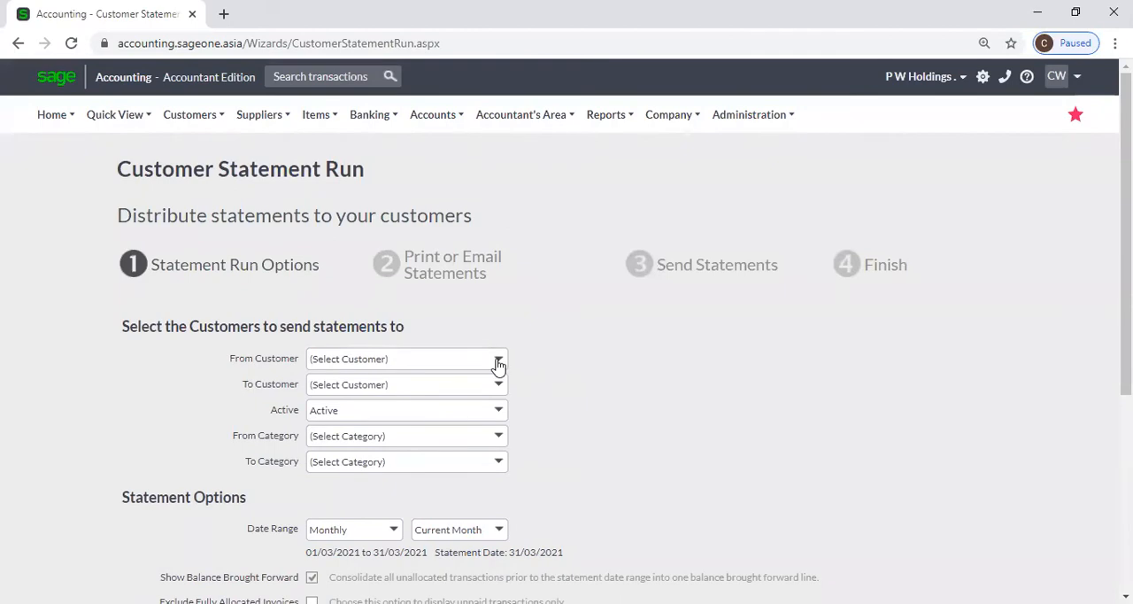
click(499, 363)
click(666, 347)
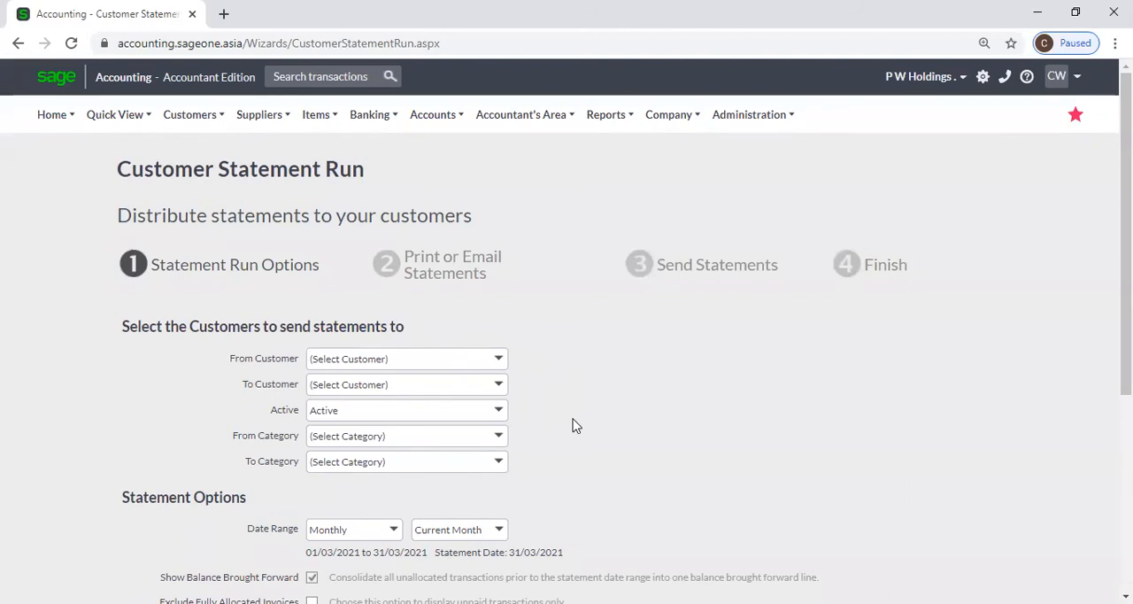
Browse the customer category and date range choices, and select Current Month as the monthly statement period.
scroll(573, 426, down, 3)
scroll(571, 387, up, 2)
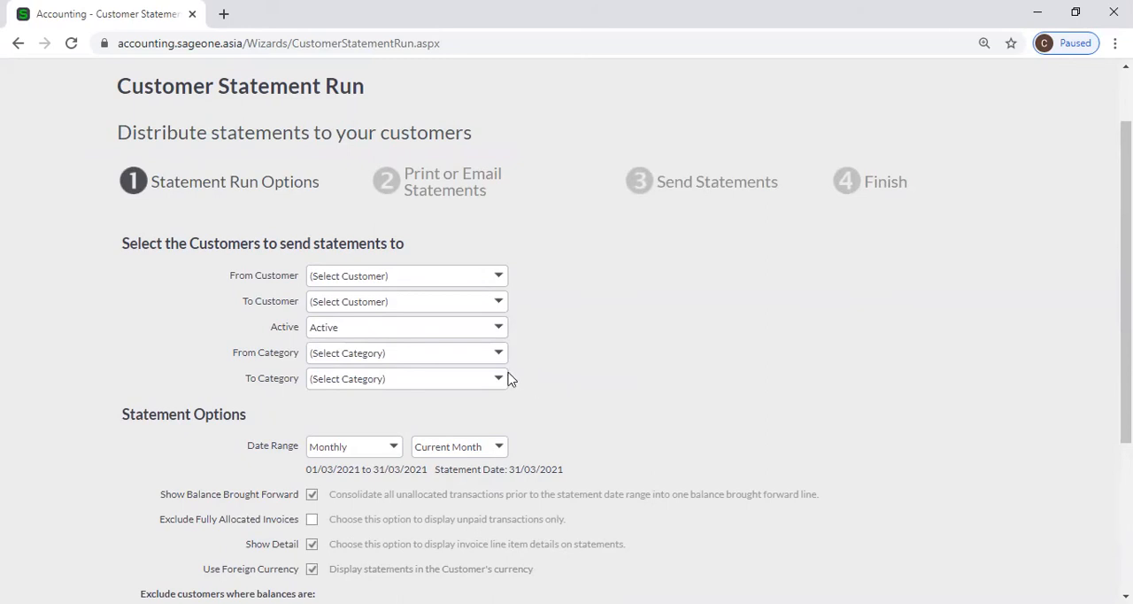
click(501, 354)
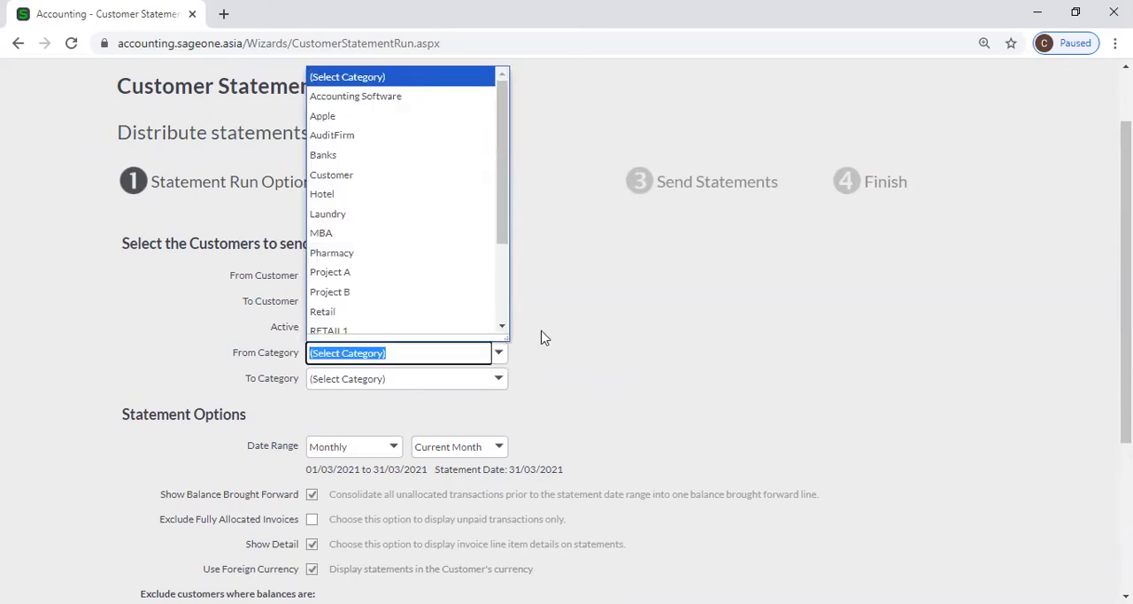
click(540, 339)
scroll(567, 366, down, 1)
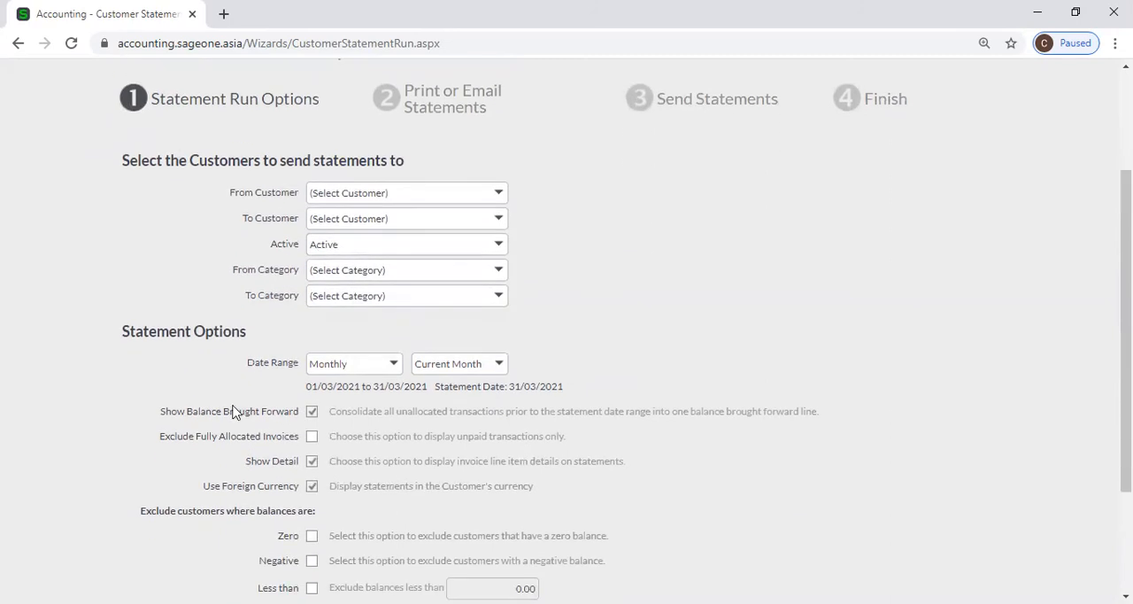
scroll(266, 394, down, 1)
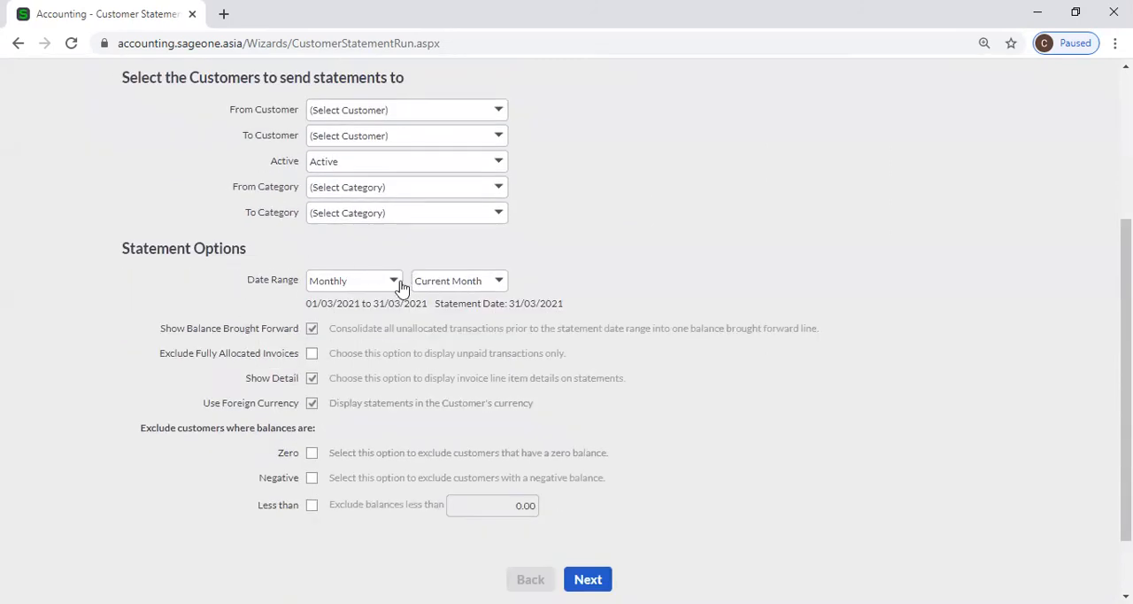
click(398, 282)
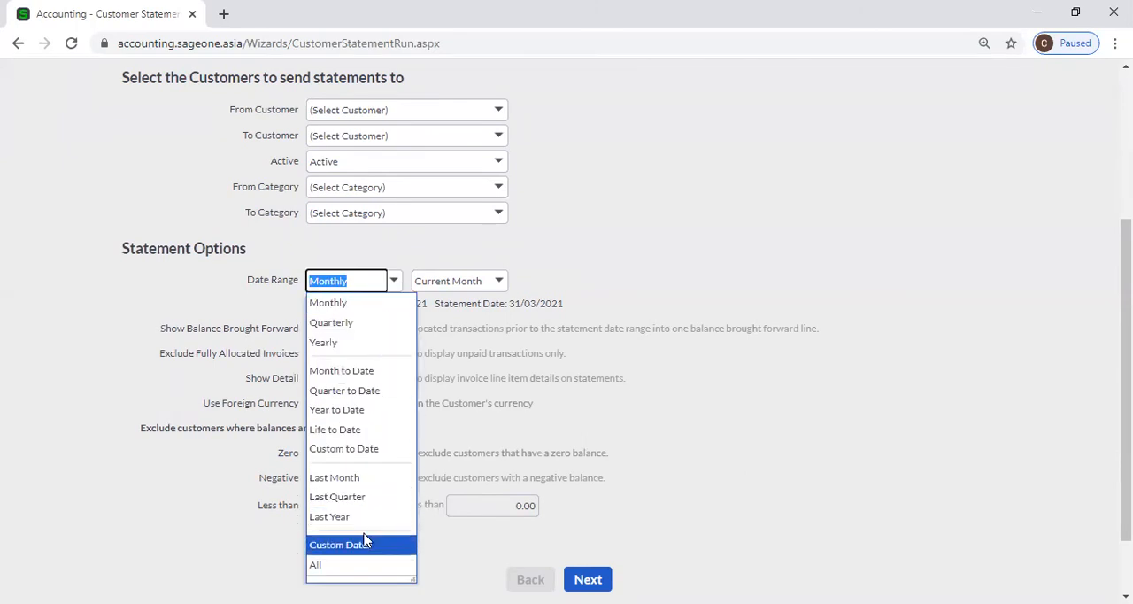
click(612, 241)
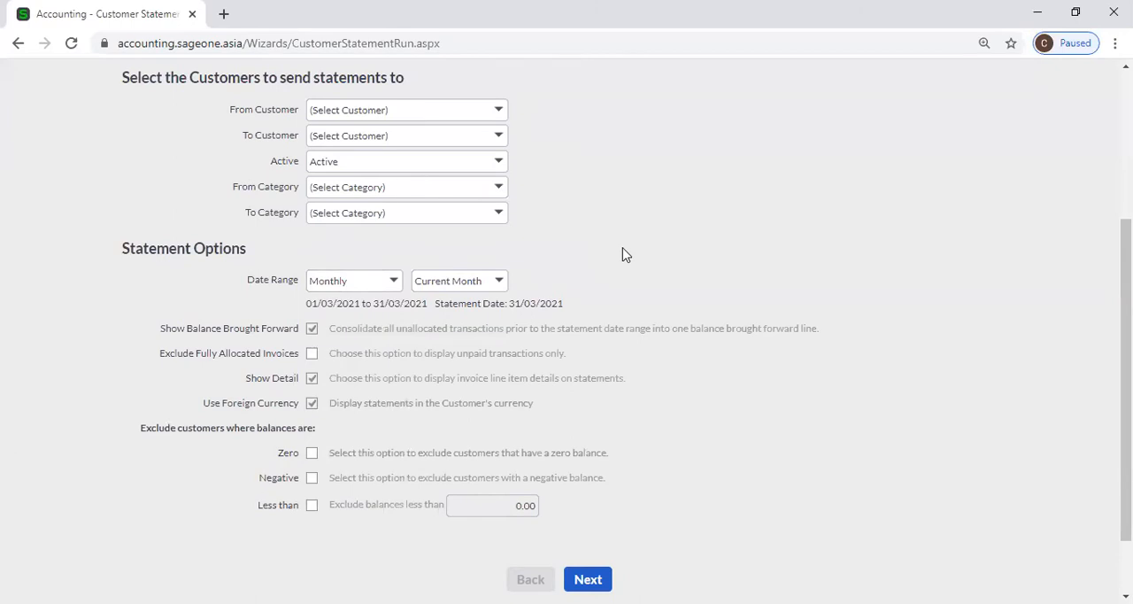
scroll(622, 250, down, 1)
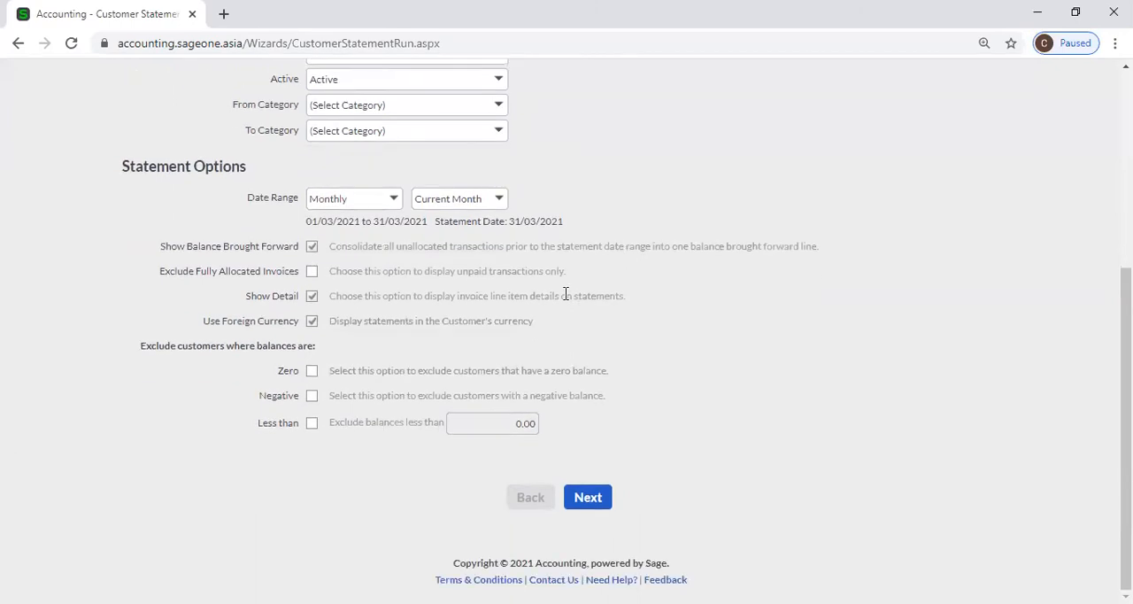
click(499, 200)
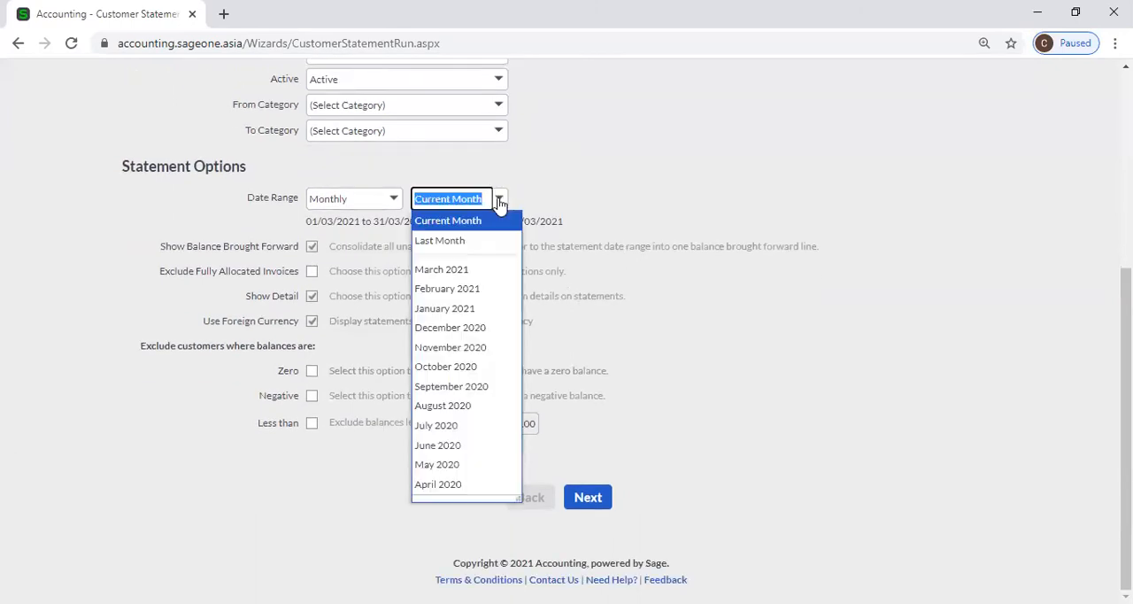
click(493, 228)
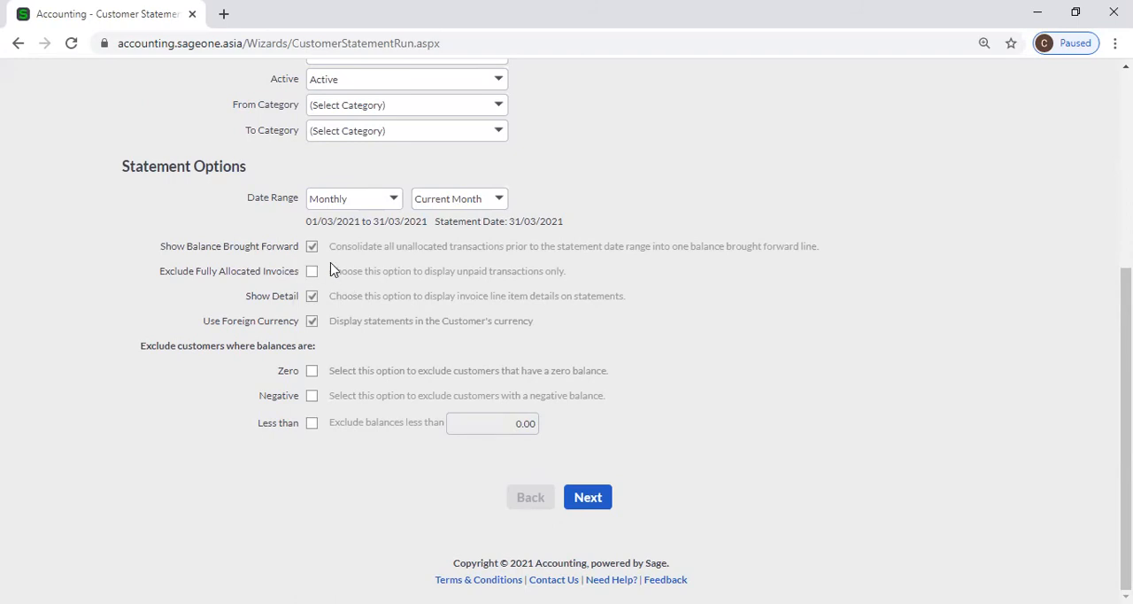
Duplicate the statement run in a second browser tab and continue there to the print or email options.
right_click(104, 12)
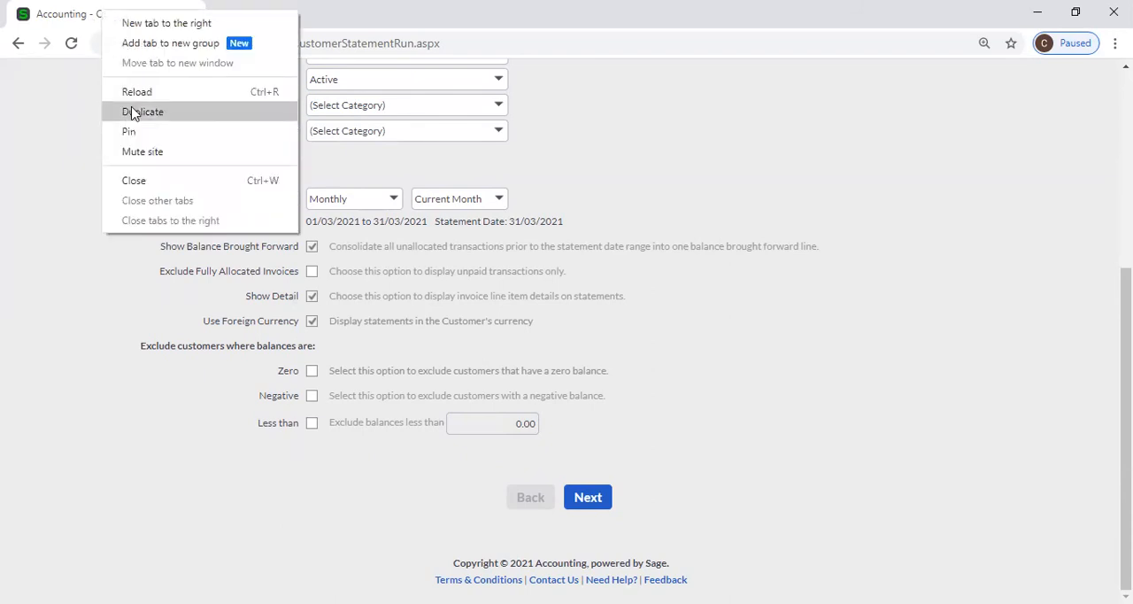
click(133, 112)
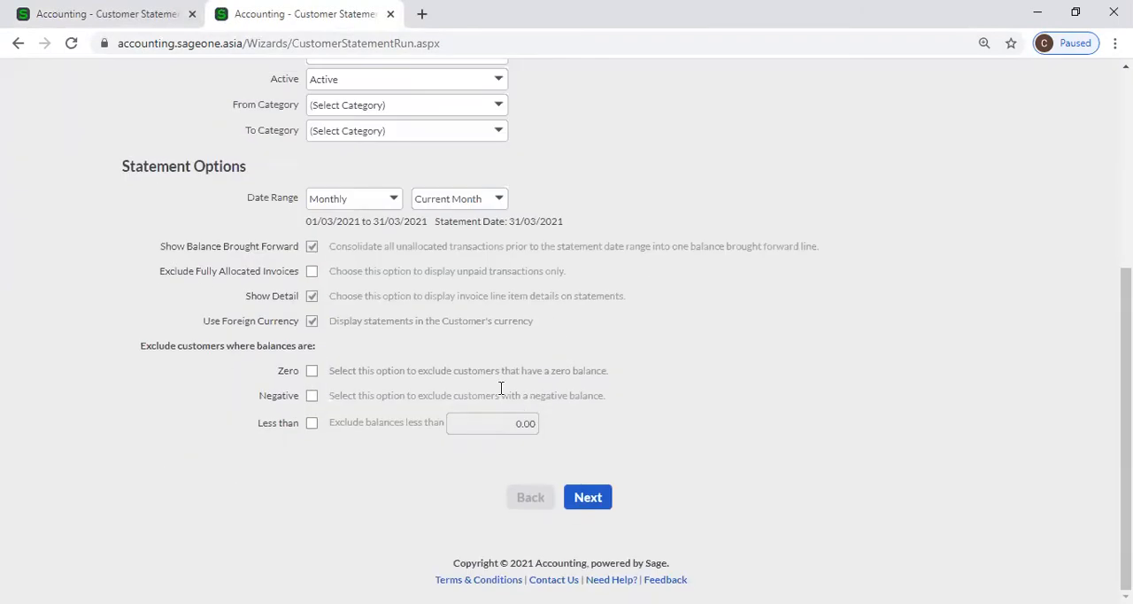
scroll(471, 299, up, 1)
scroll(549, 373, down, 1)
click(582, 501)
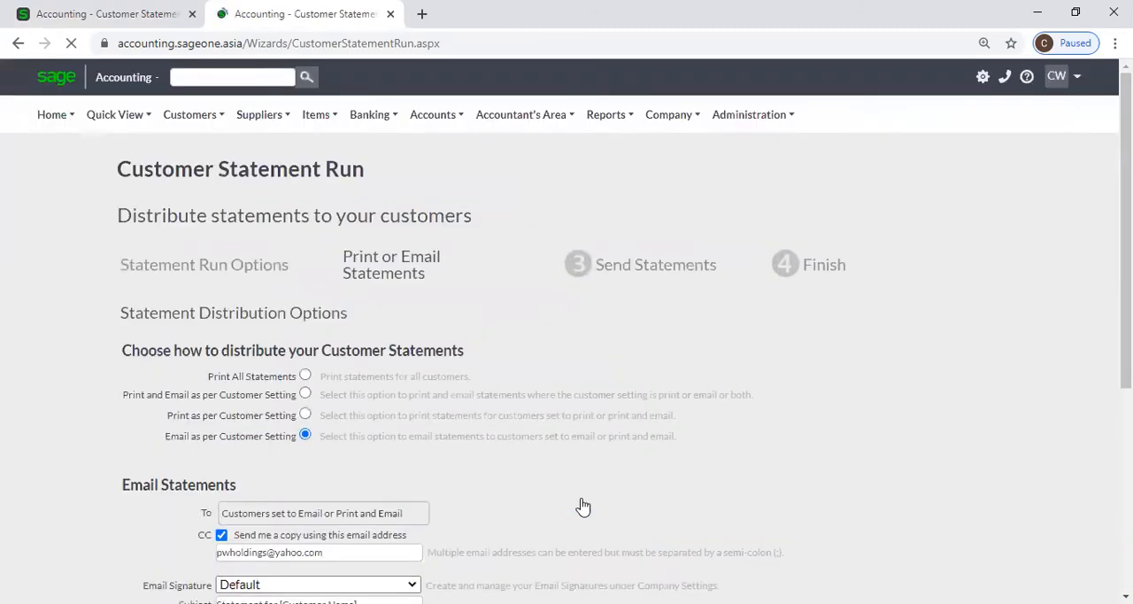
Accept the Email as per Customer Setting distribution with the default message, and preview the statements before sending.
scroll(547, 461, down, 1)
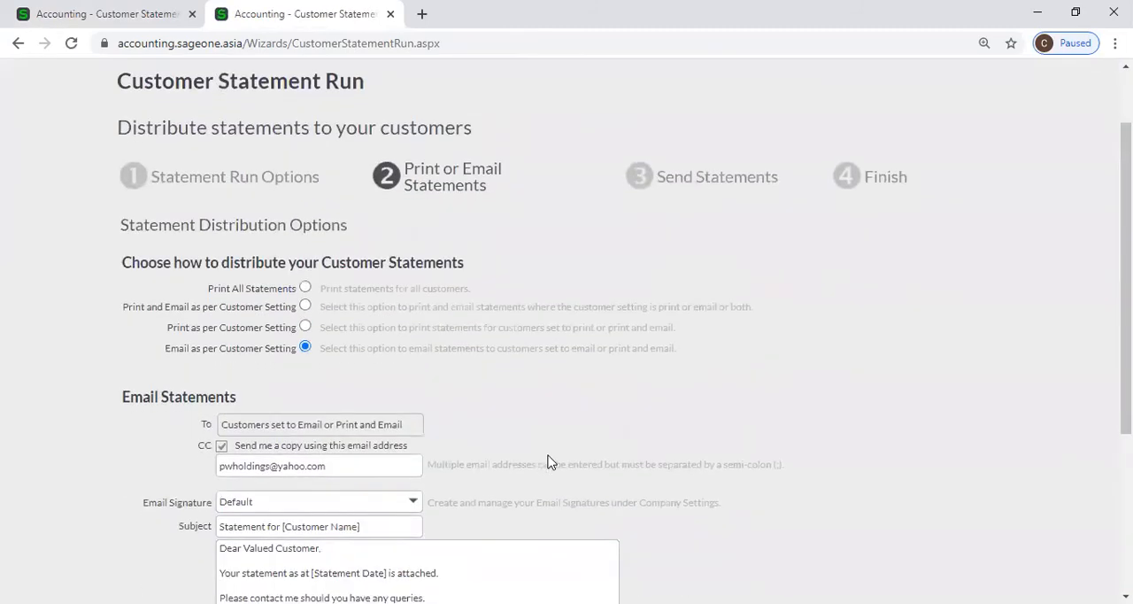
scroll(547, 460, down, 2)
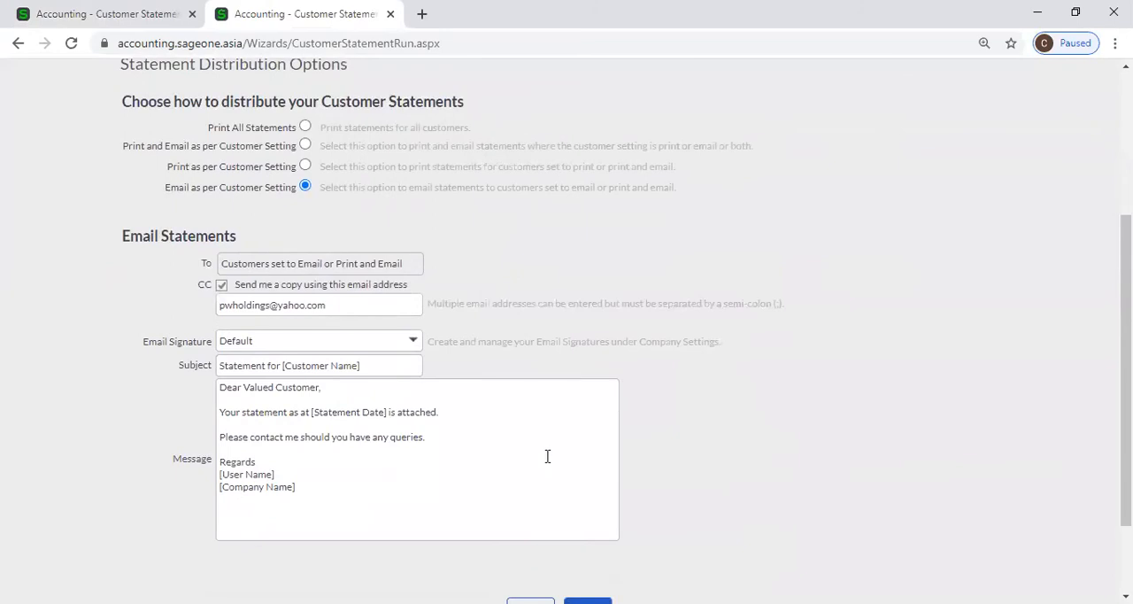
scroll(547, 467, down, 1)
click(583, 524)
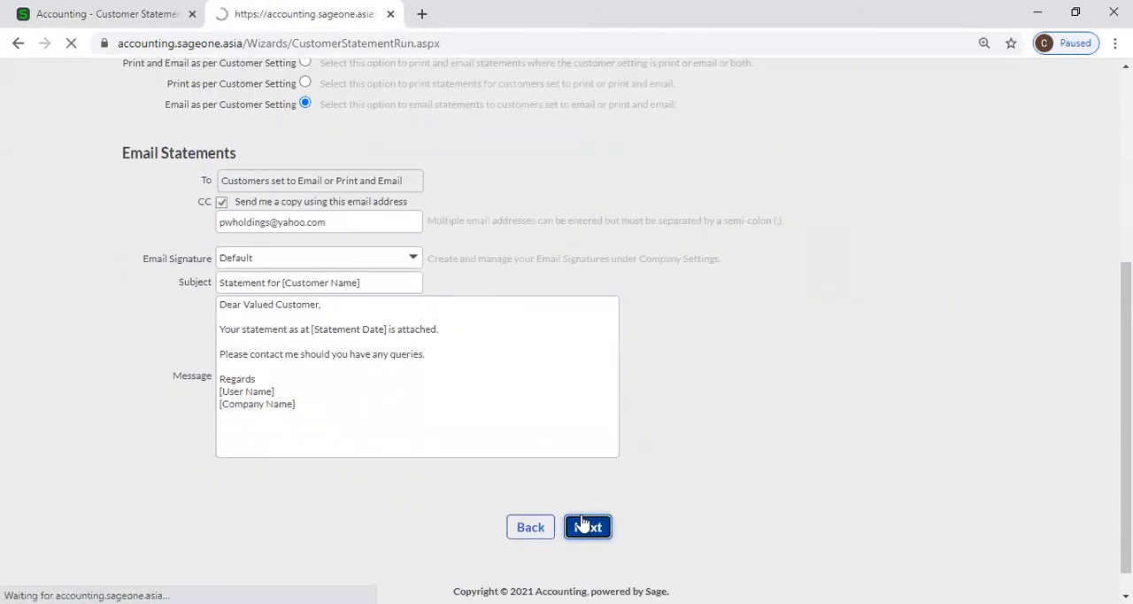
scroll(576, 482, down, 1)
click(544, 496)
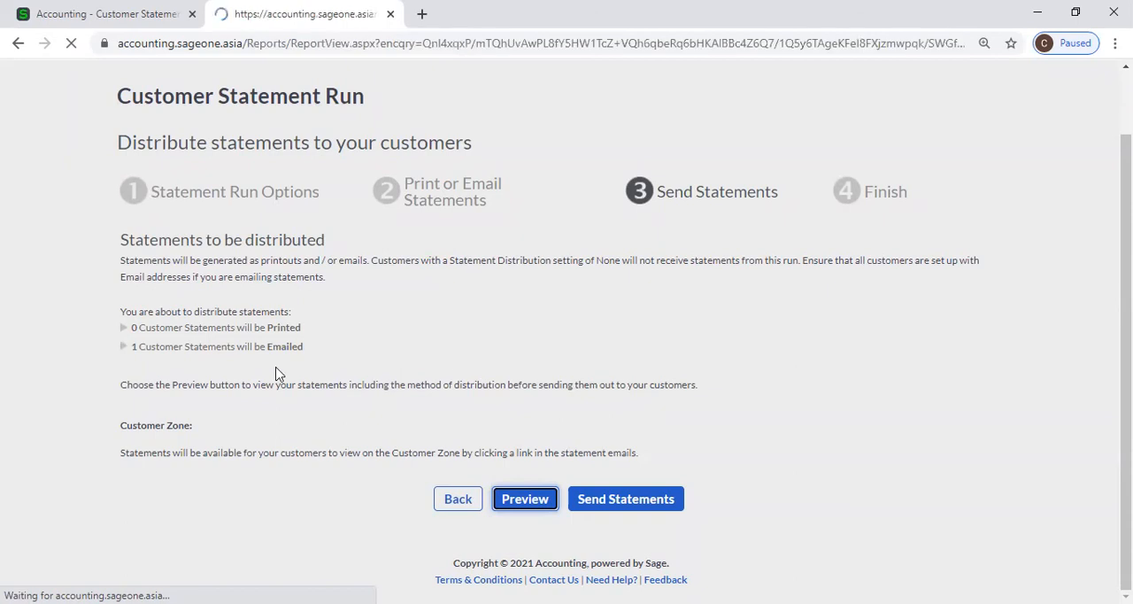
Examine the statement preview and compare its brought forward line with the Show Balance Brought Forward option in the original statement run.
scroll(323, 375, down, 3)
scroll(324, 375, down, 10)
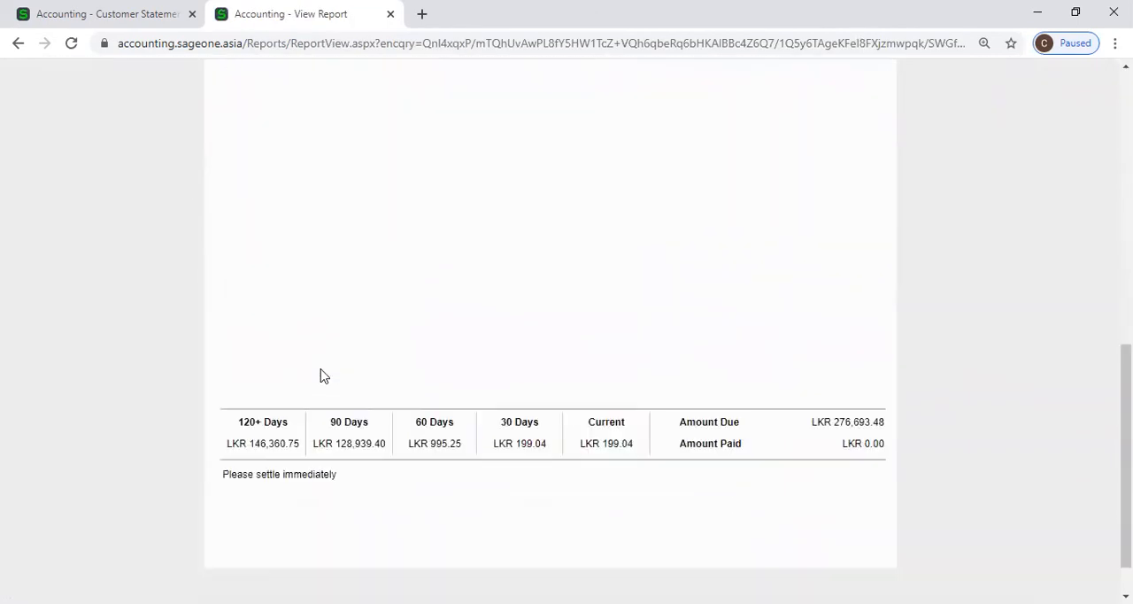
scroll(327, 368, up, 5)
scroll(332, 284, up, 6)
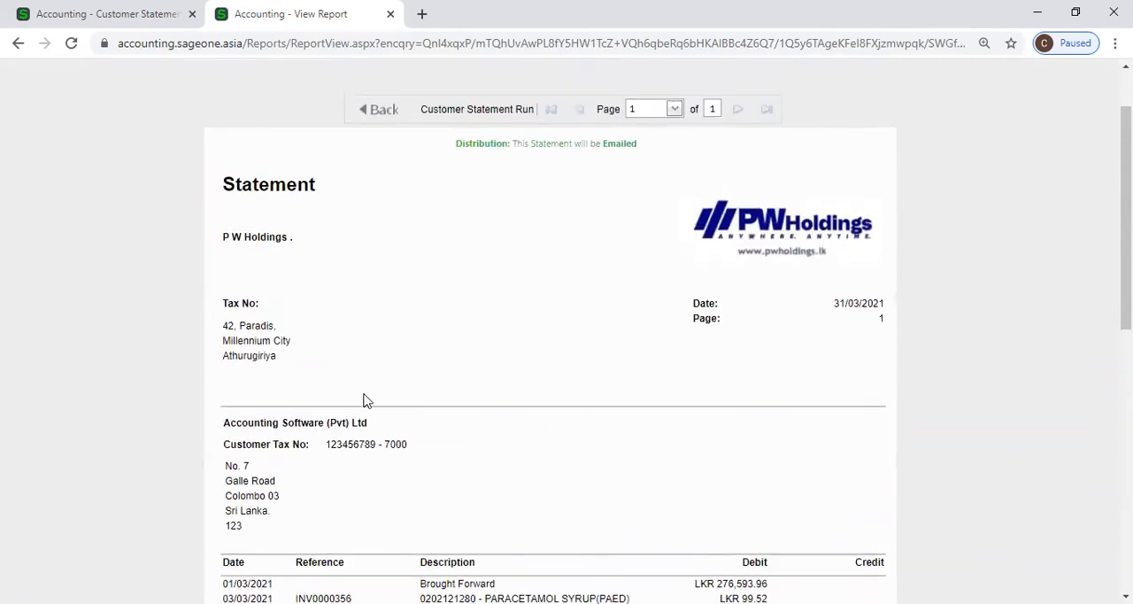
scroll(366, 387, down, 5)
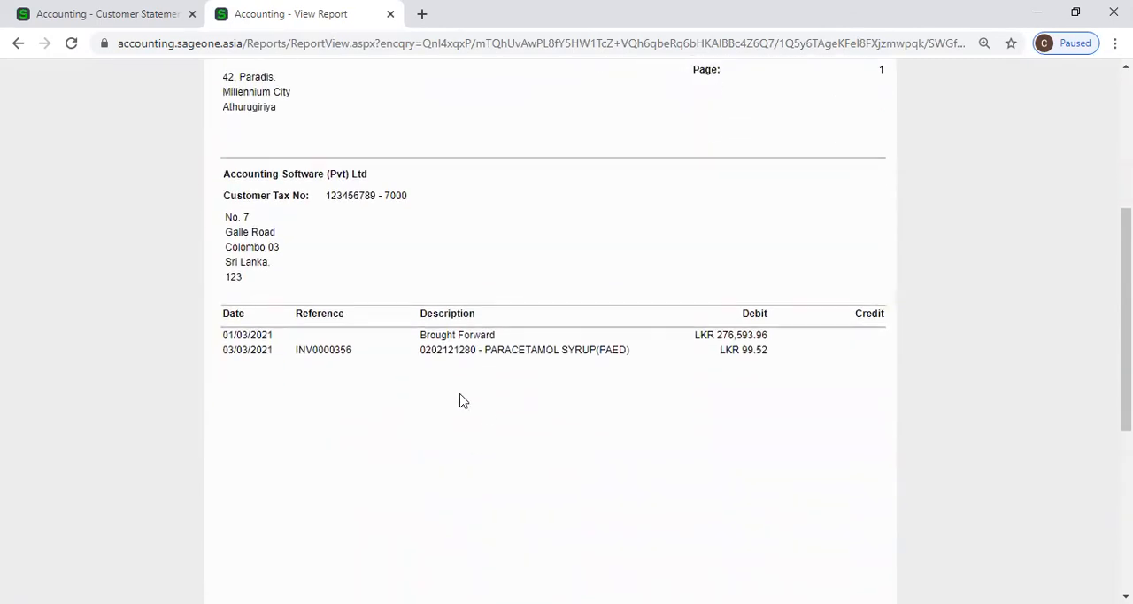
click(35, 15)
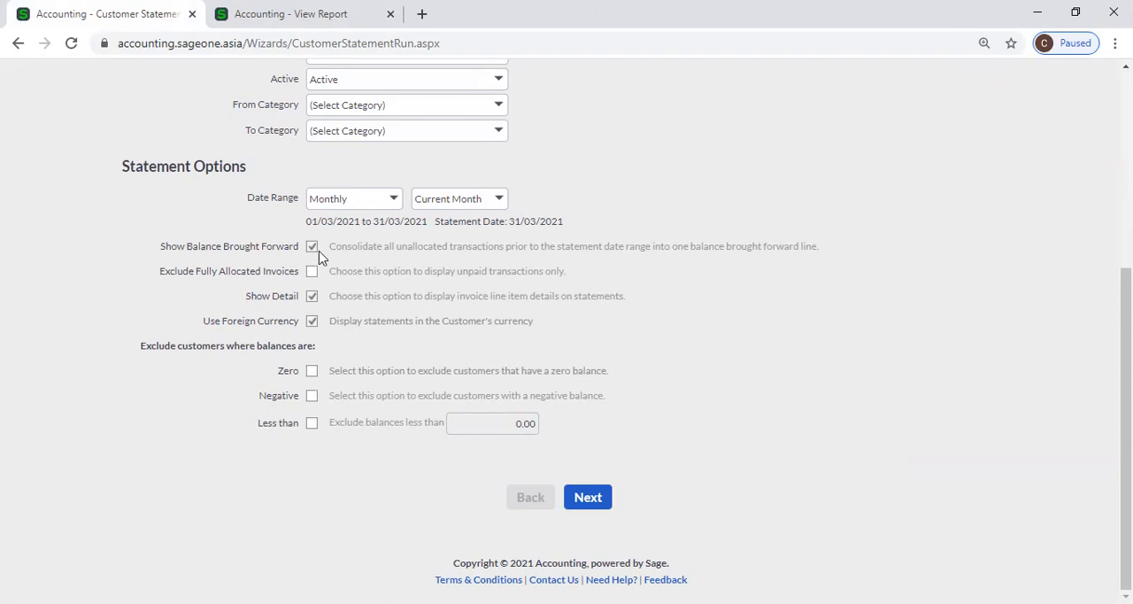
click(257, 15)
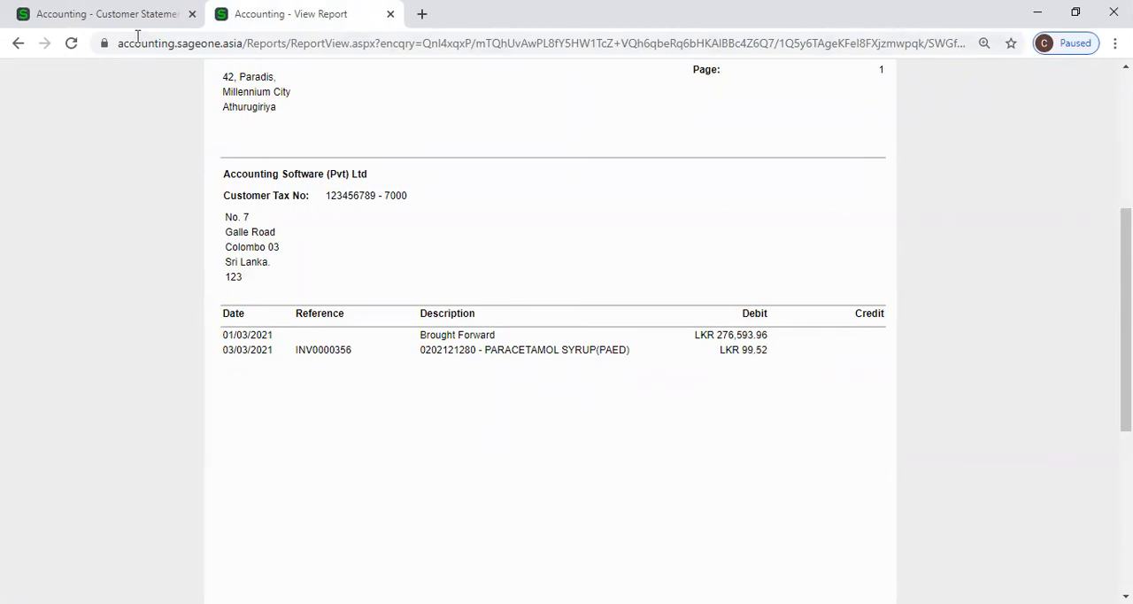
click(106, 14)
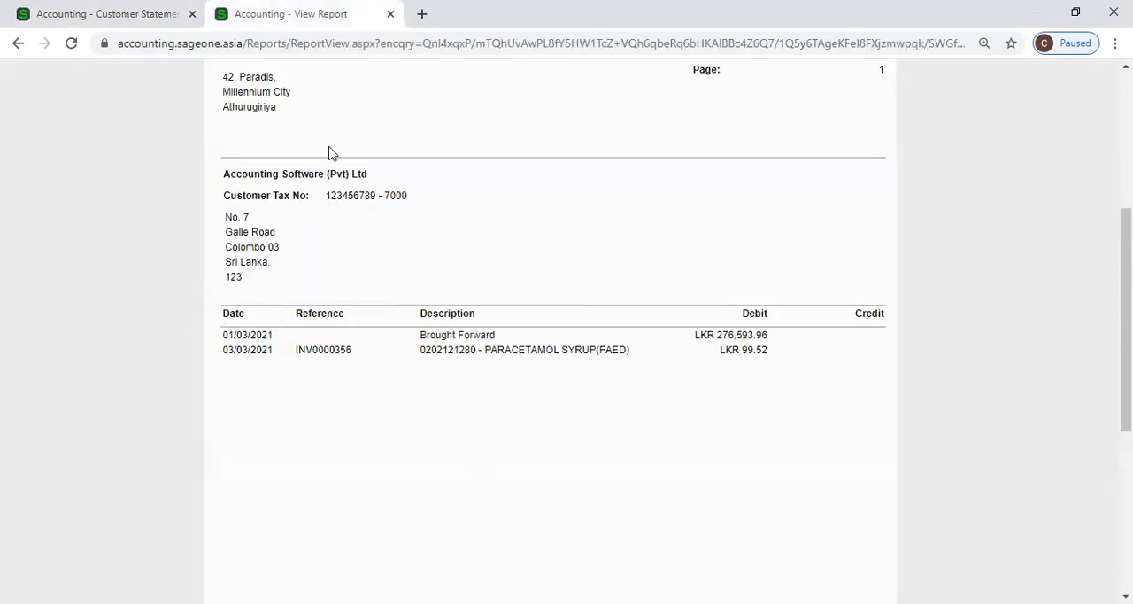
Examine the previewed statement's header, transaction lines and amount due, and return to the original statement run options.
click(265, 13)
scroll(620, 427, down, 2)
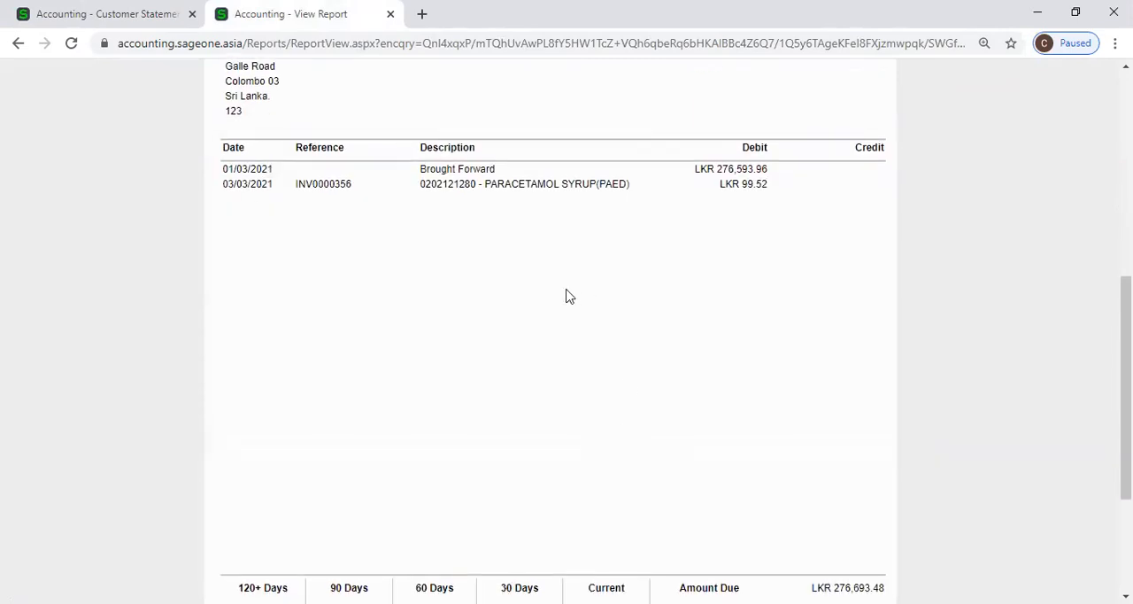
scroll(496, 248, up, 3)
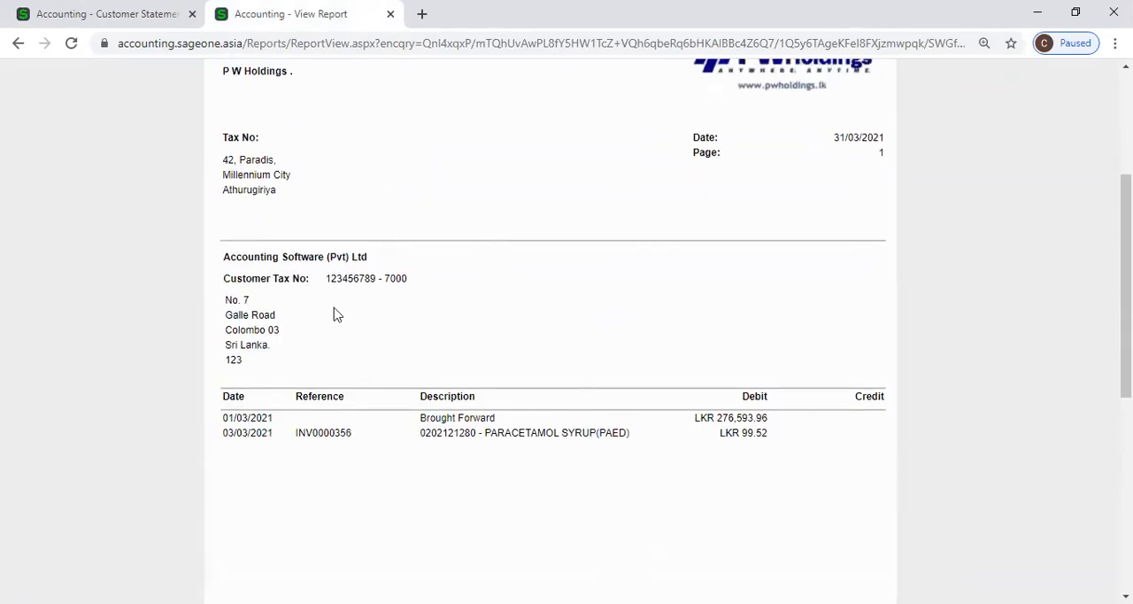
scroll(423, 363, up, 2)
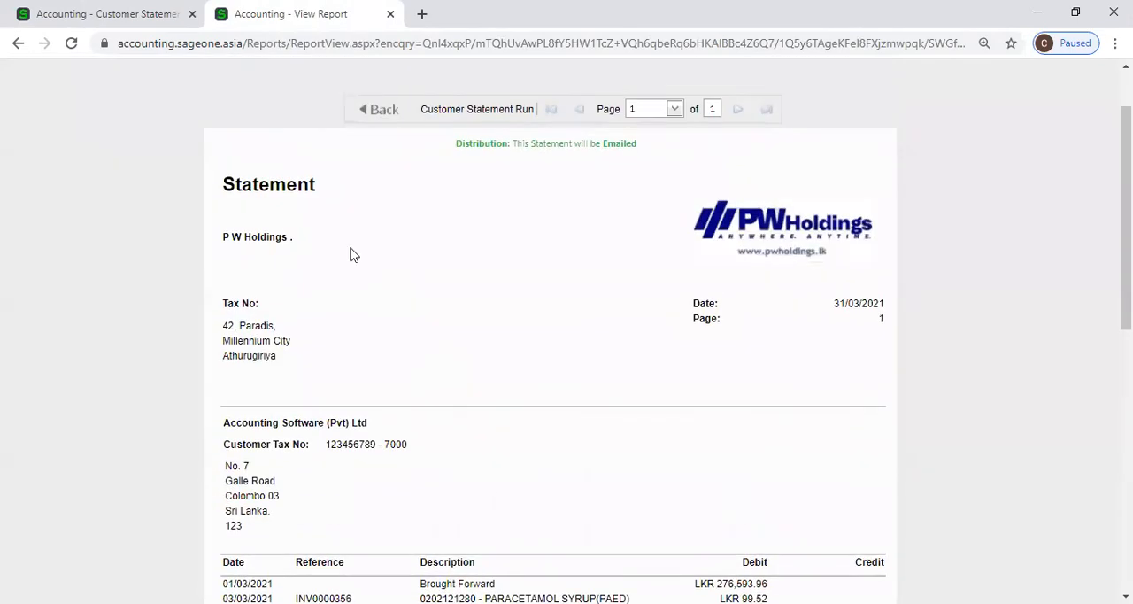
click(122, 18)
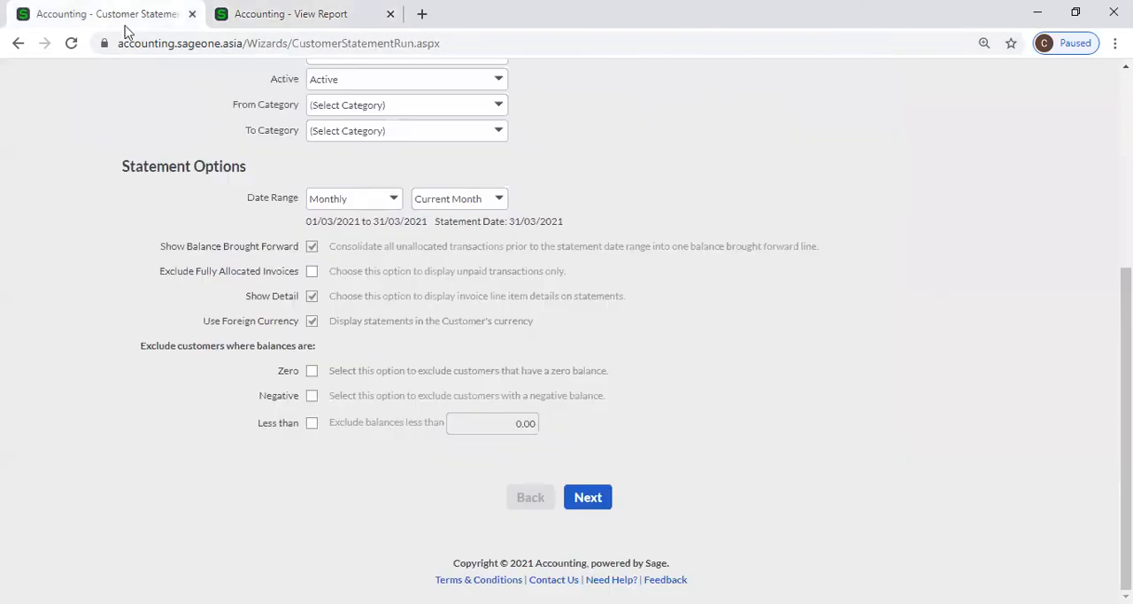
Compare the Exclude Fully Allocated Invoices, Show Detail and Use Foreign Currency options with the transaction lines in the statement preview.
click(311, 273)
click(301, 15)
scroll(434, 354, down, 3)
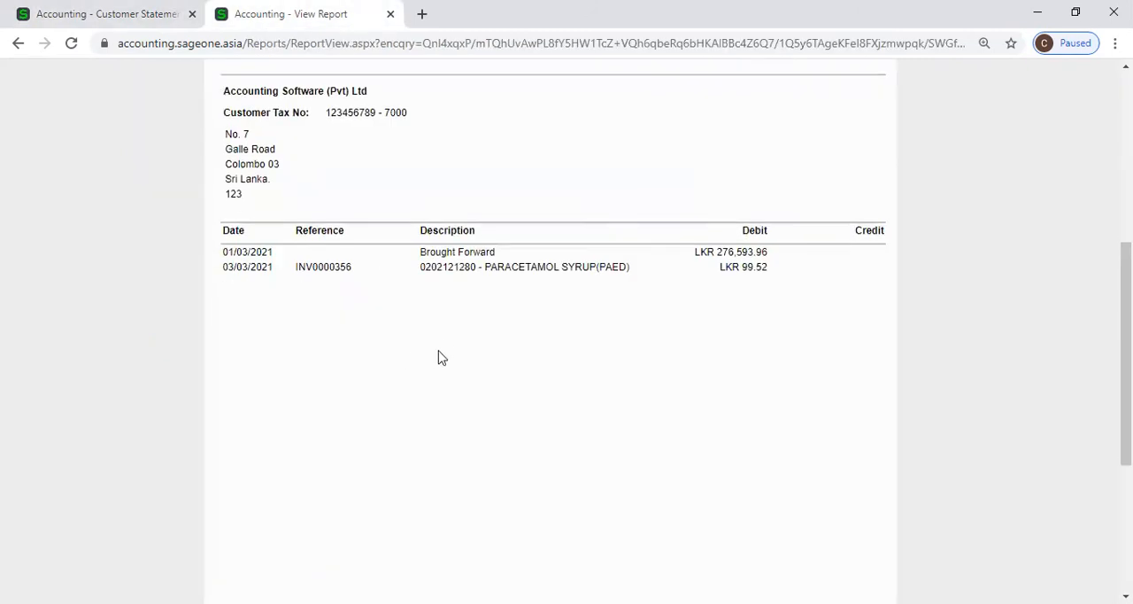
click(71, 17)
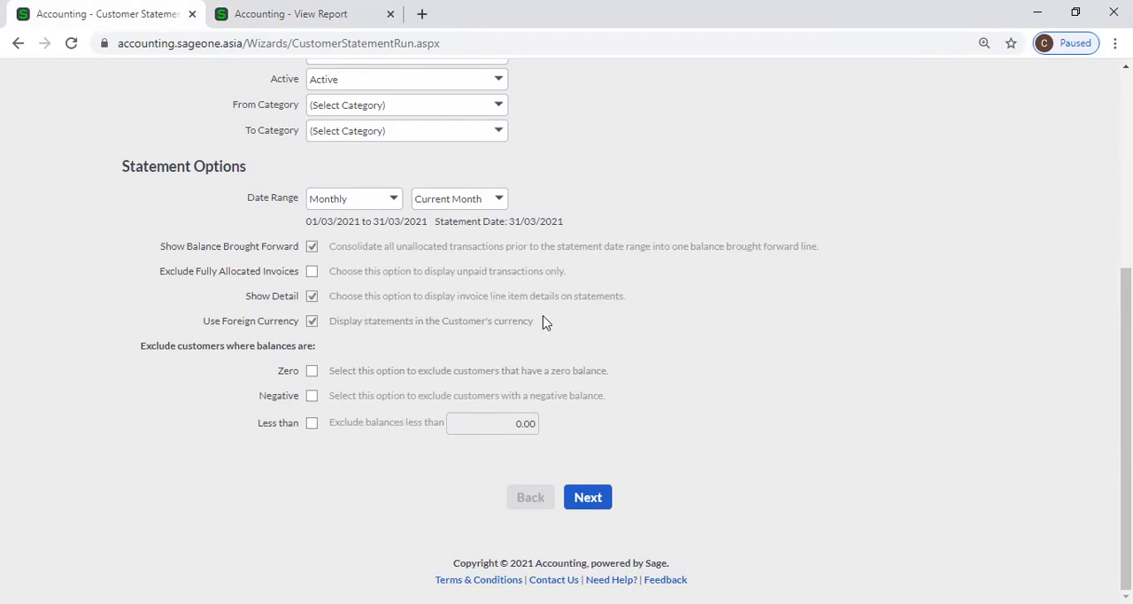
click(203, 8)
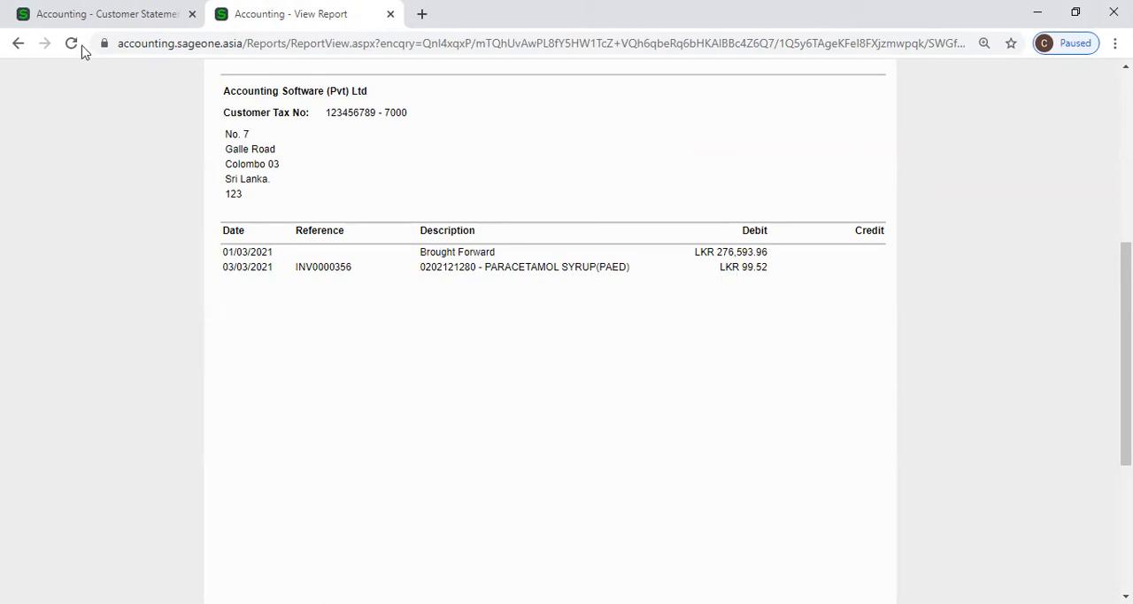
click(83, 14)
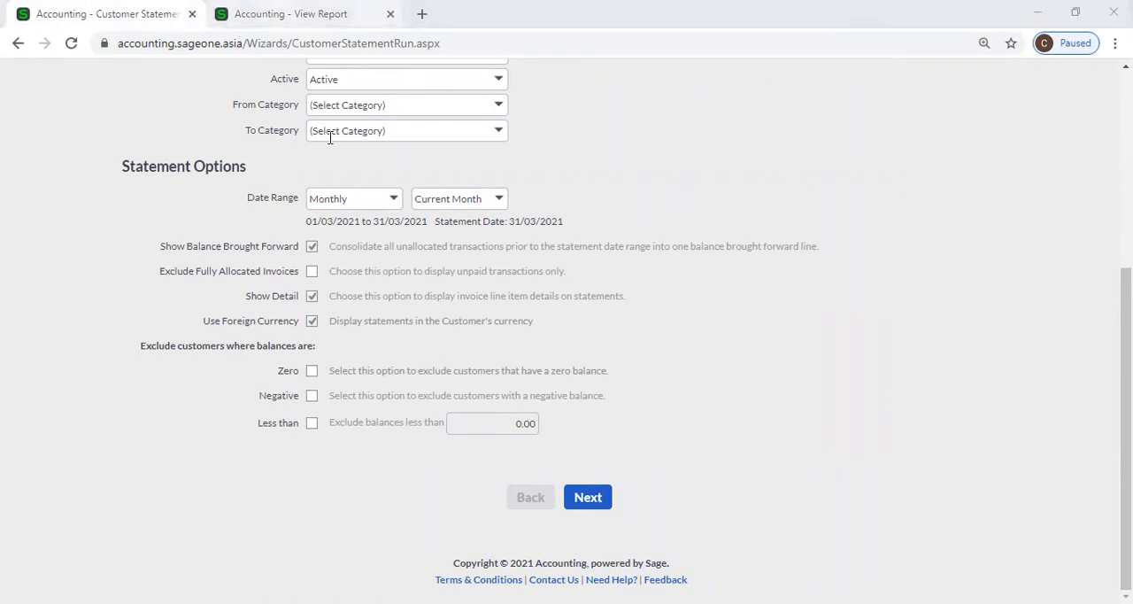
scroll(341, 266, down, 5)
scroll(341, 265, up, 5)
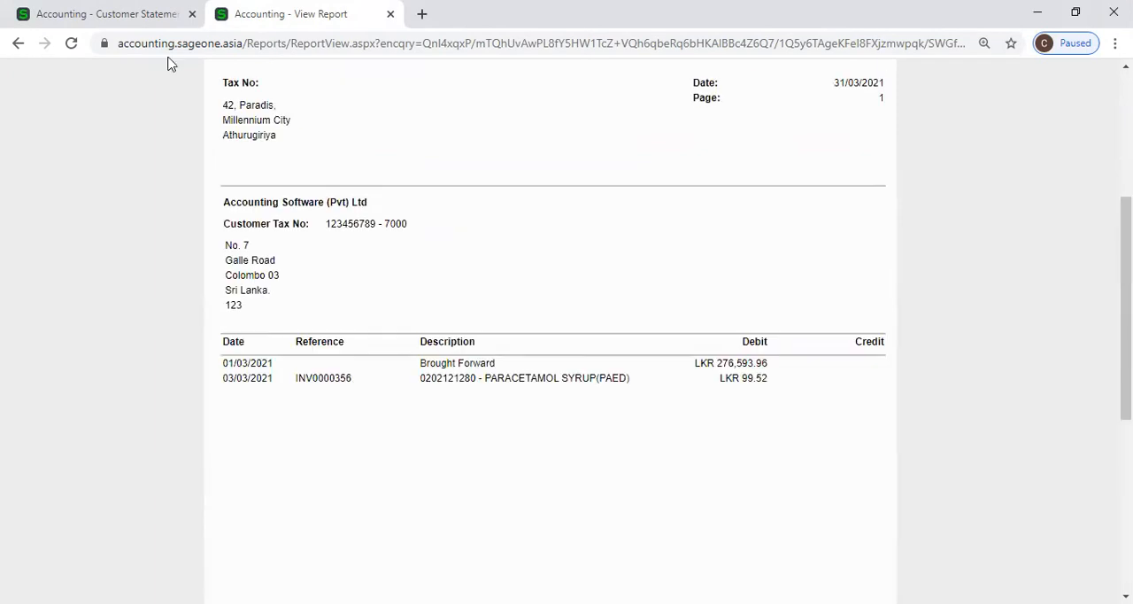
click(151, 15)
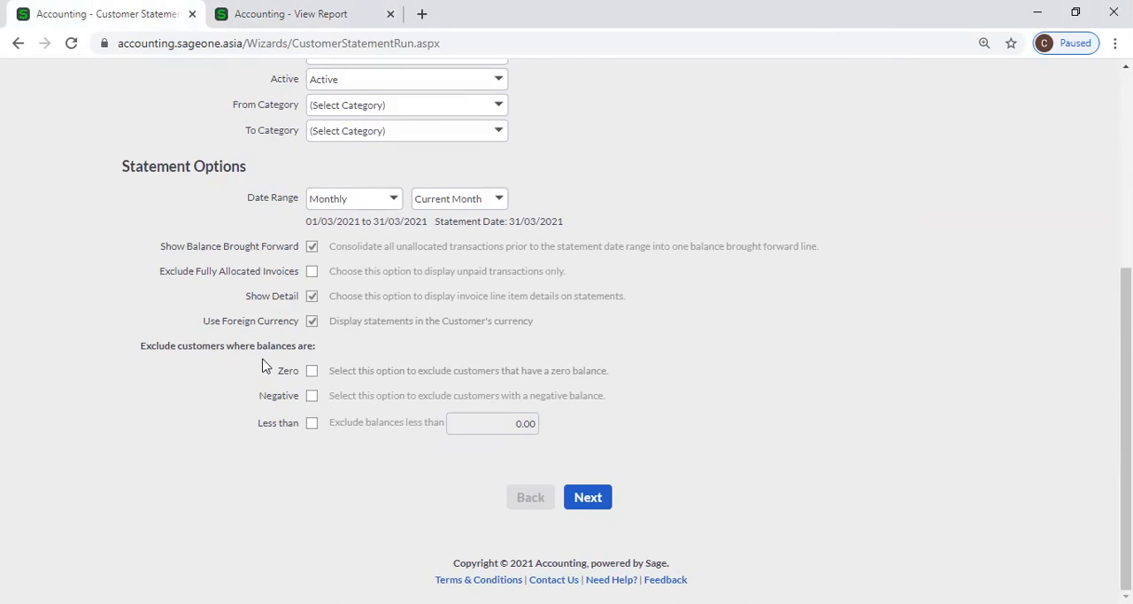
Try the Zero and Negative balance exclusions, and set the statement run to exclude customer balances less than 500.00.
click(314, 372)
click(313, 371)
click(313, 397)
click(312, 423)
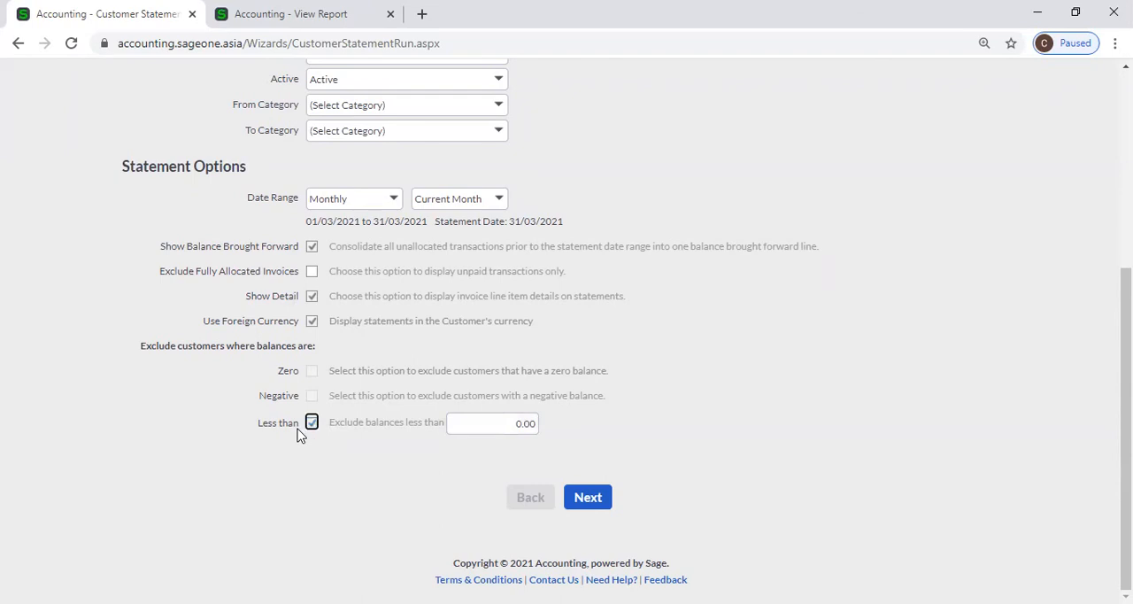
click(469, 423)
click(680, 427)
Alternate between the Zero and Negative exclusions and the Less than exclusion, and leave all three balance exclusions cleared.
click(311, 423)
click(312, 395)
click(312, 370)
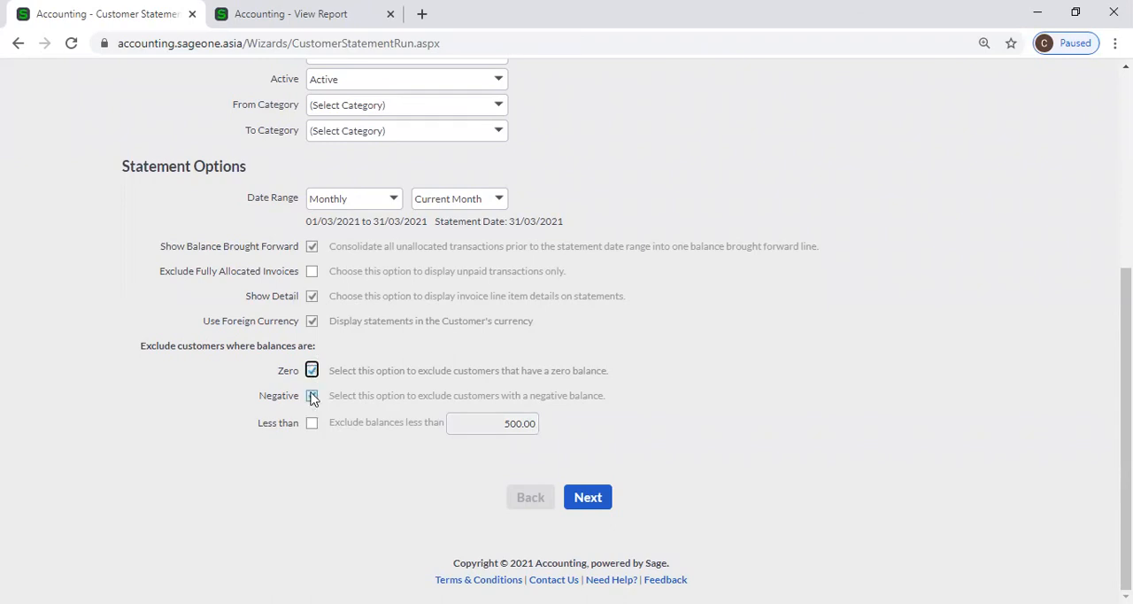
click(311, 423)
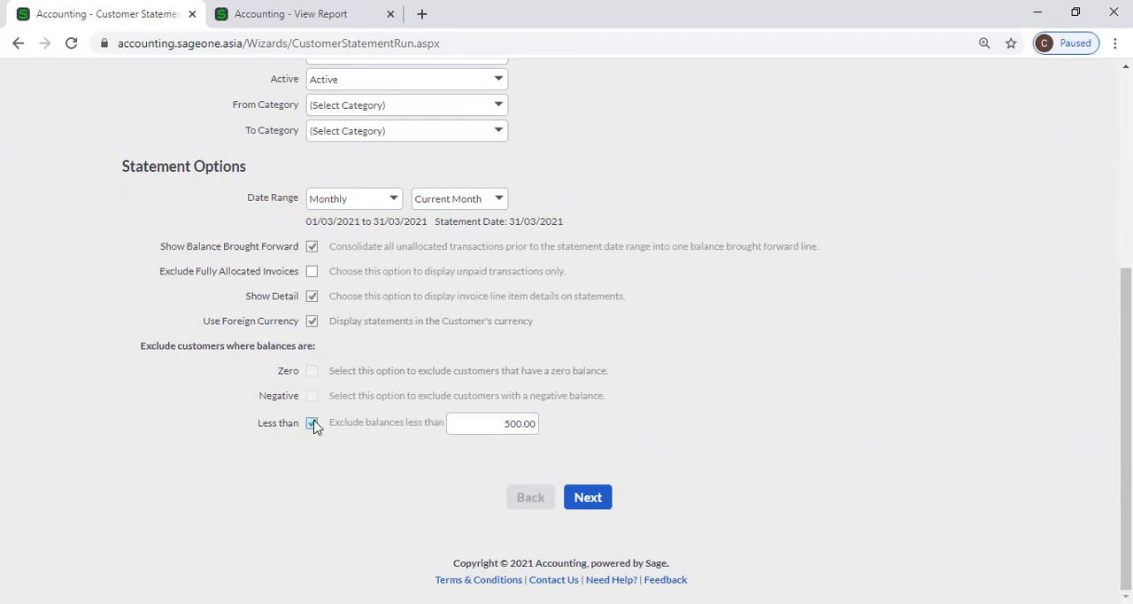
click(313, 425)
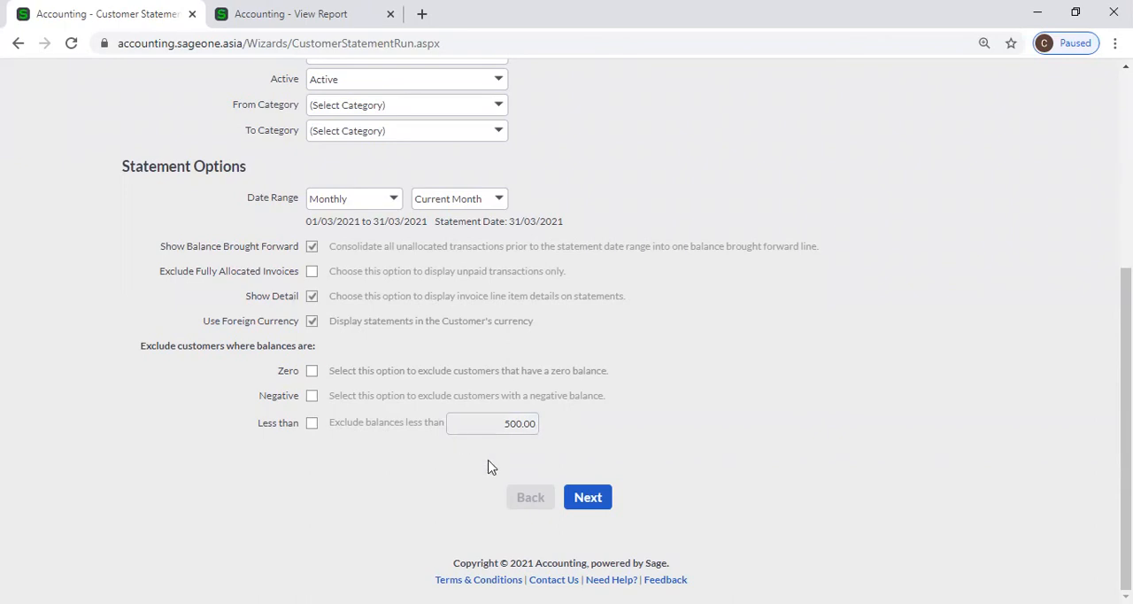
Continue the original statement run to the print or email options and review its distribution and email message settings.
click(601, 501)
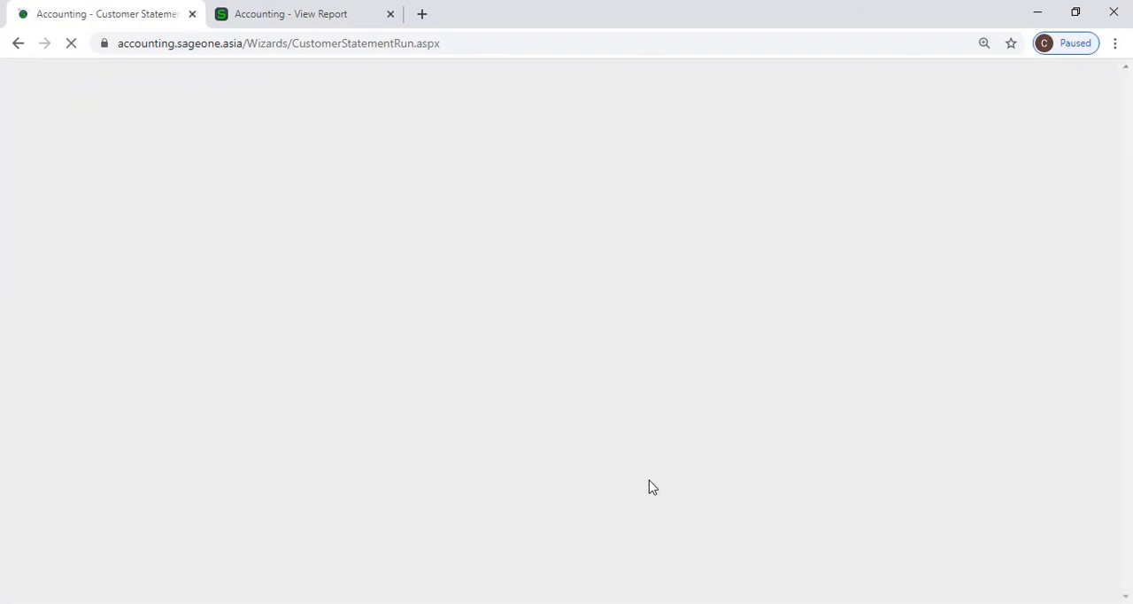
scroll(650, 485, down, 1)
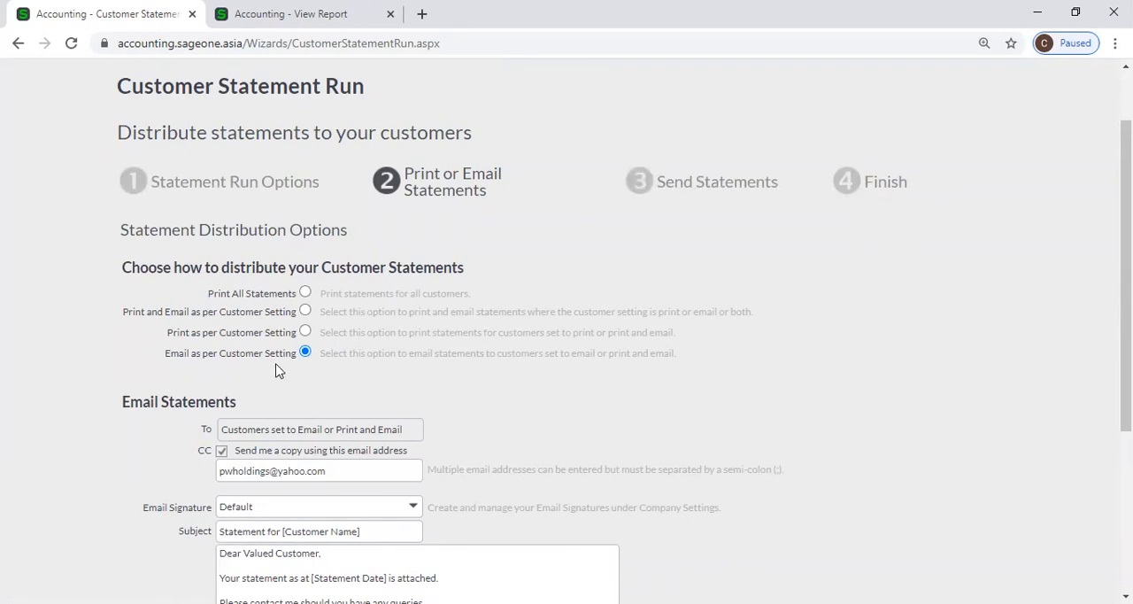
scroll(309, 368, down, 1)
scroll(324, 341, down, 2)
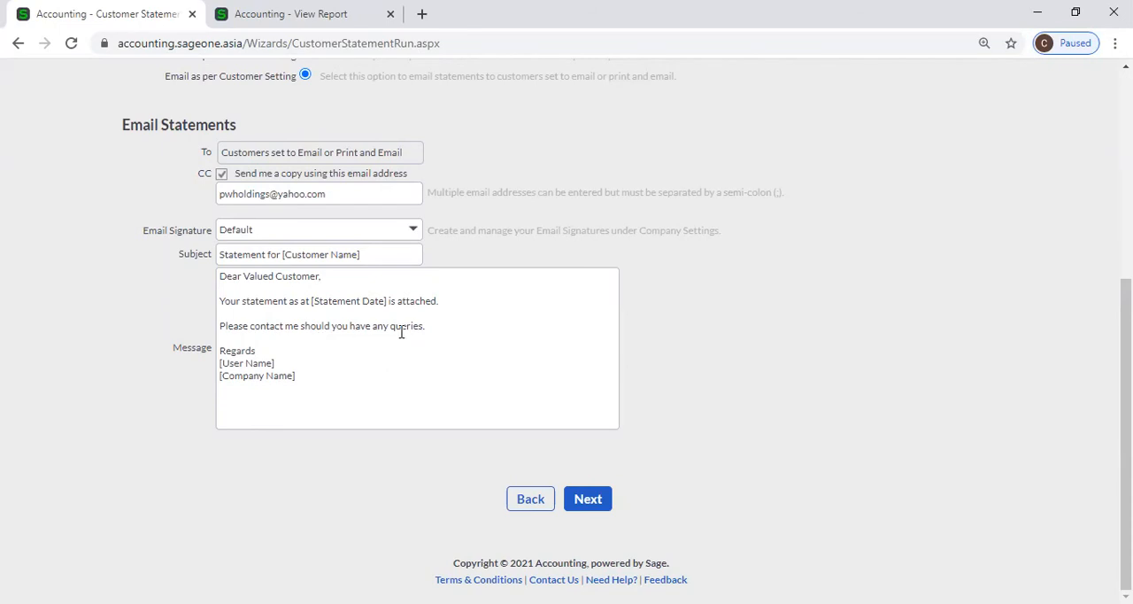
scroll(359, 333, up, 4)
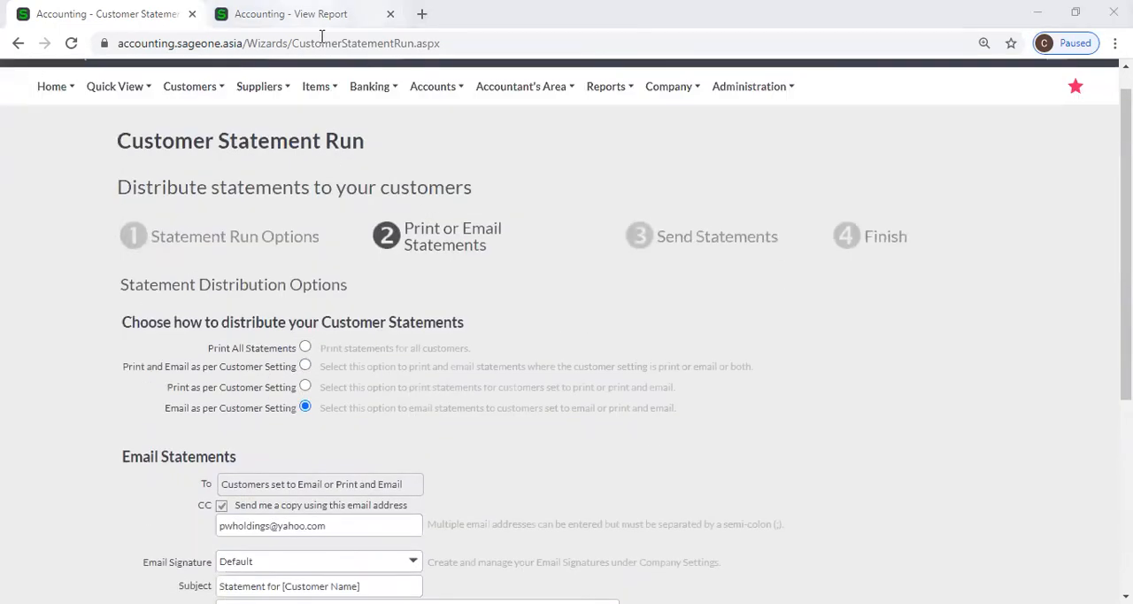
Duplicate the statement preview in another browser tab, and open the Email Signatures section of Company Settings in the existing preview tab.
right_click(306, 11)
click(345, 110)
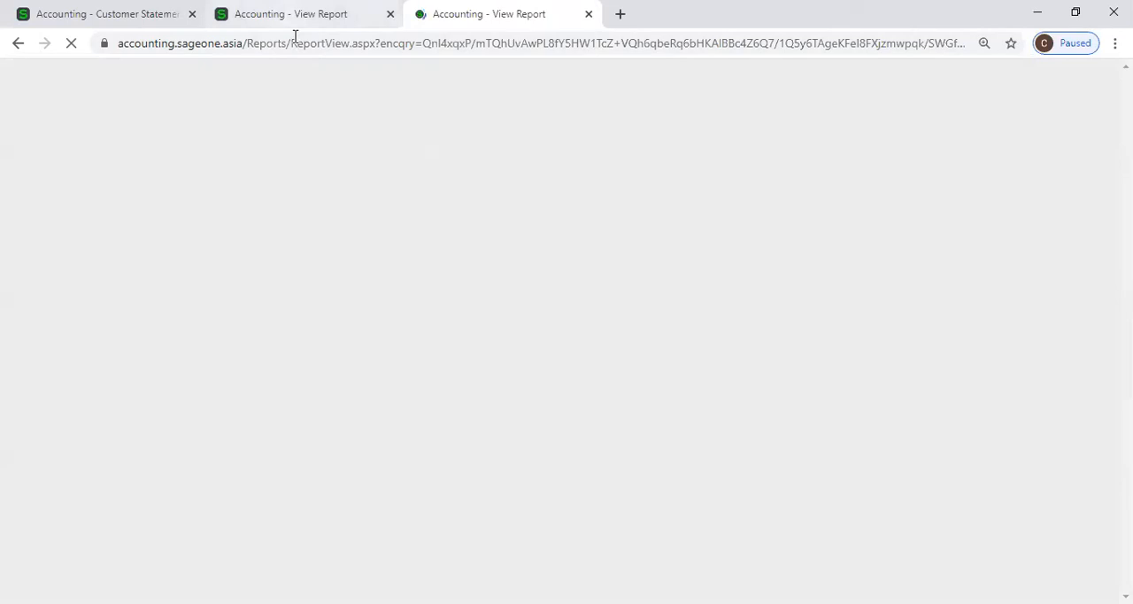
click(296, 13)
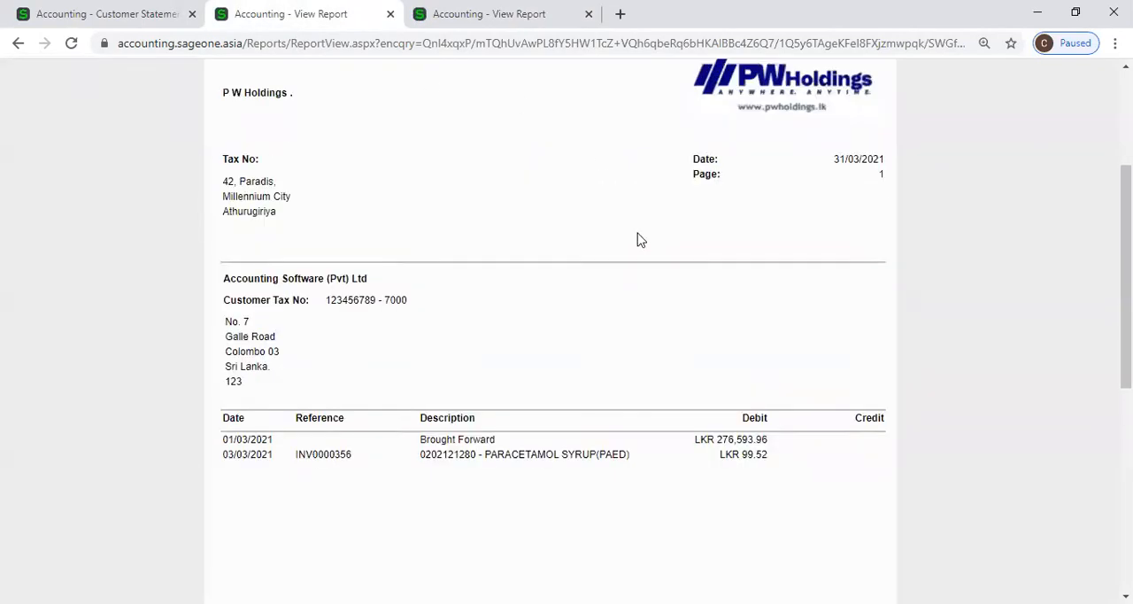
scroll(641, 240, up, 3)
click(680, 117)
click(694, 174)
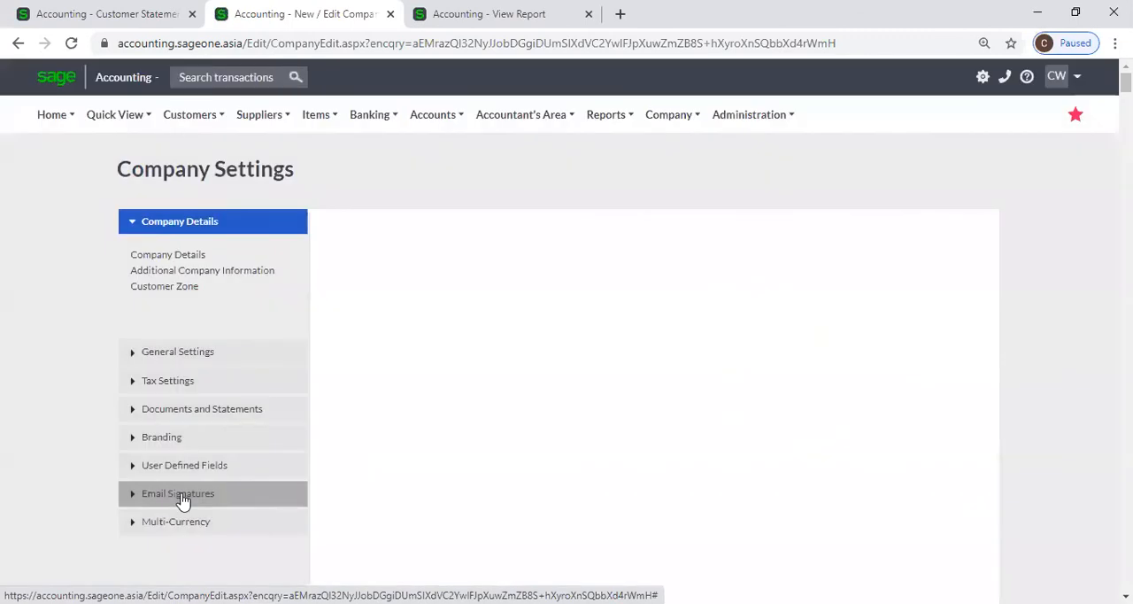
click(183, 499)
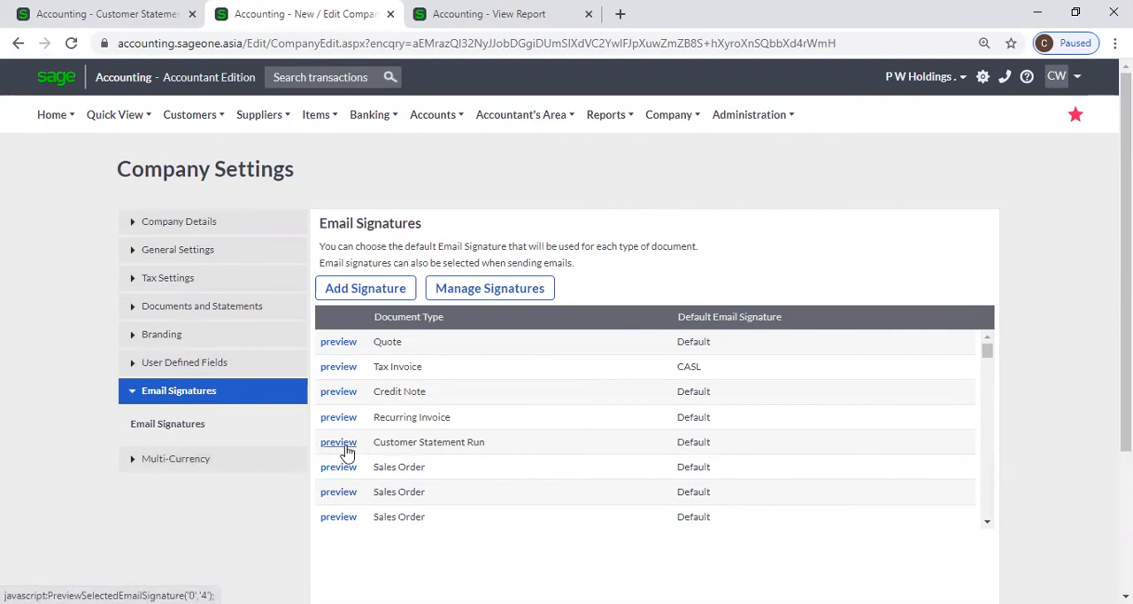
Compare the statement run's email signature, subject and message fields with the default email signatures in Company Settings.
click(106, 9)
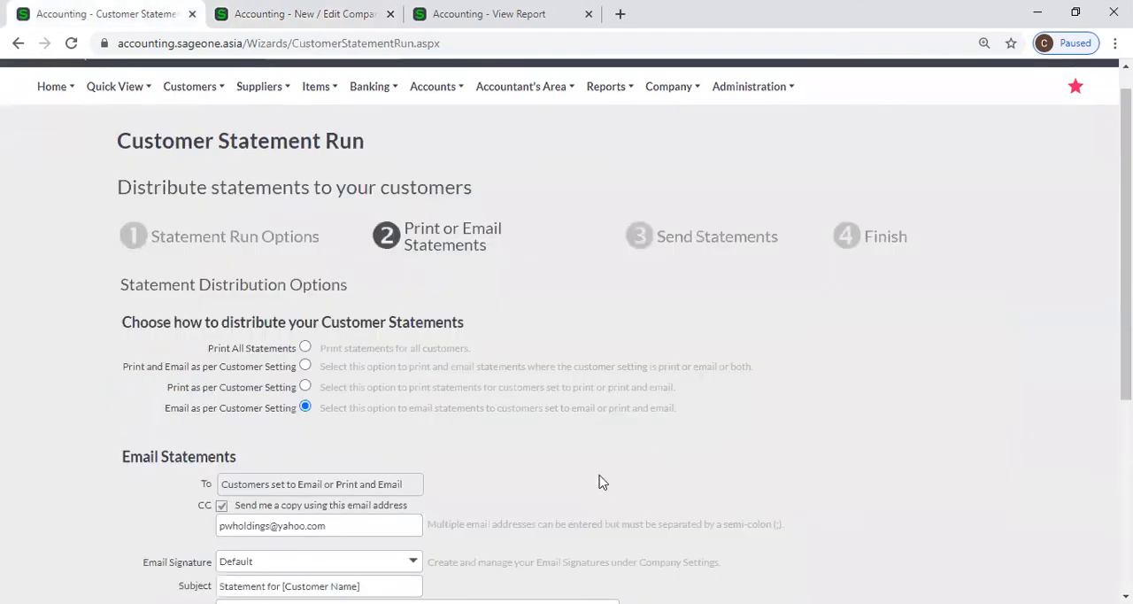
scroll(599, 481, down, 2)
scroll(215, 190, up, 3)
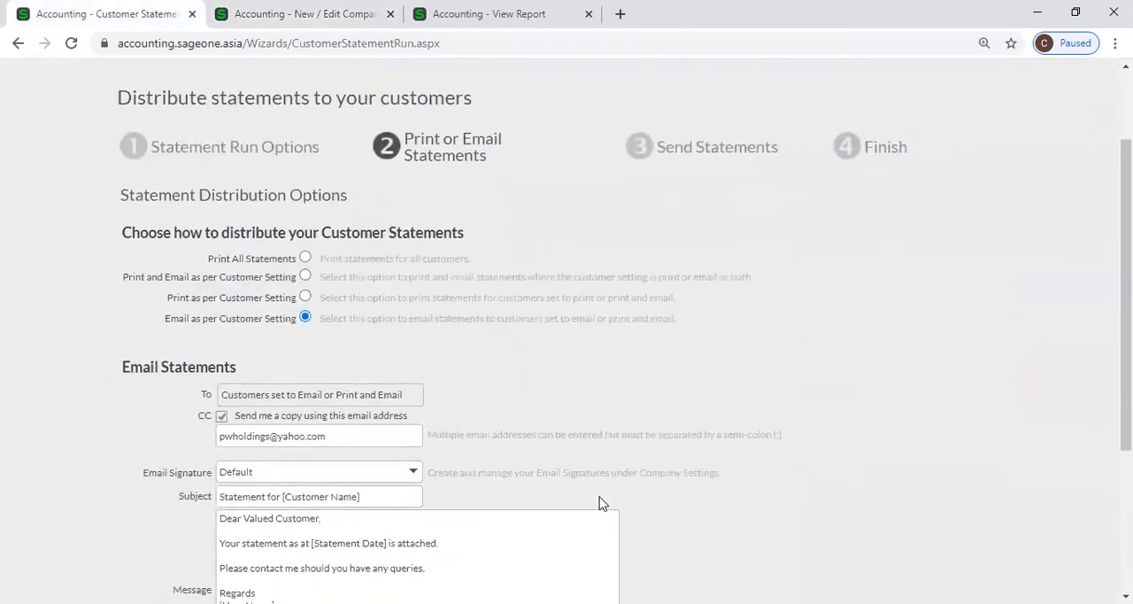
click(306, 13)
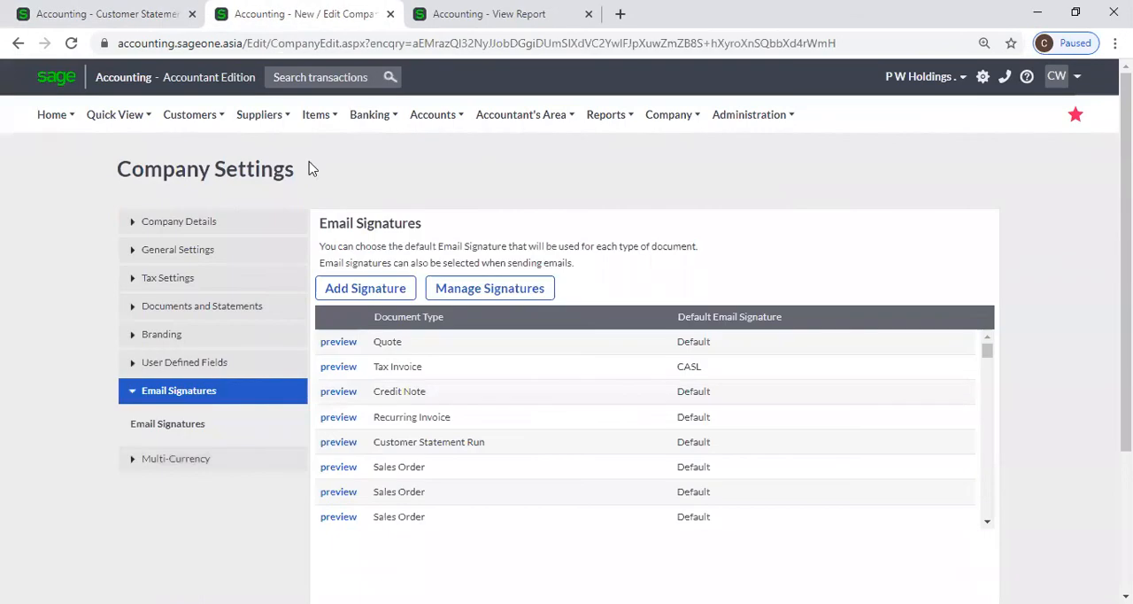
click(106, 13)
scroll(691, 481, down, 4)
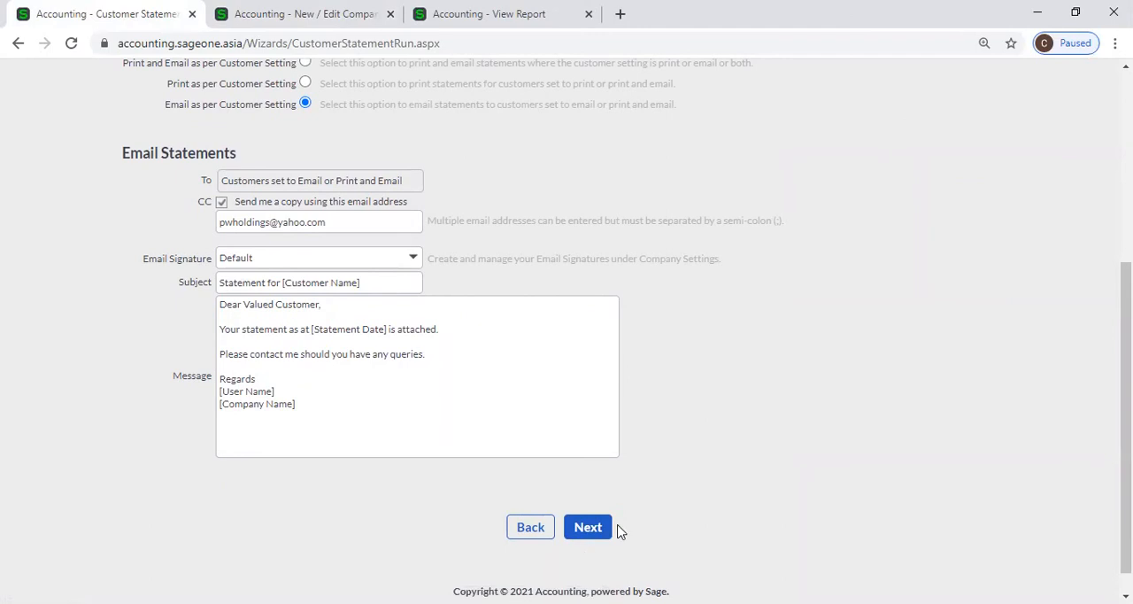
scroll(620, 531, up, 5)
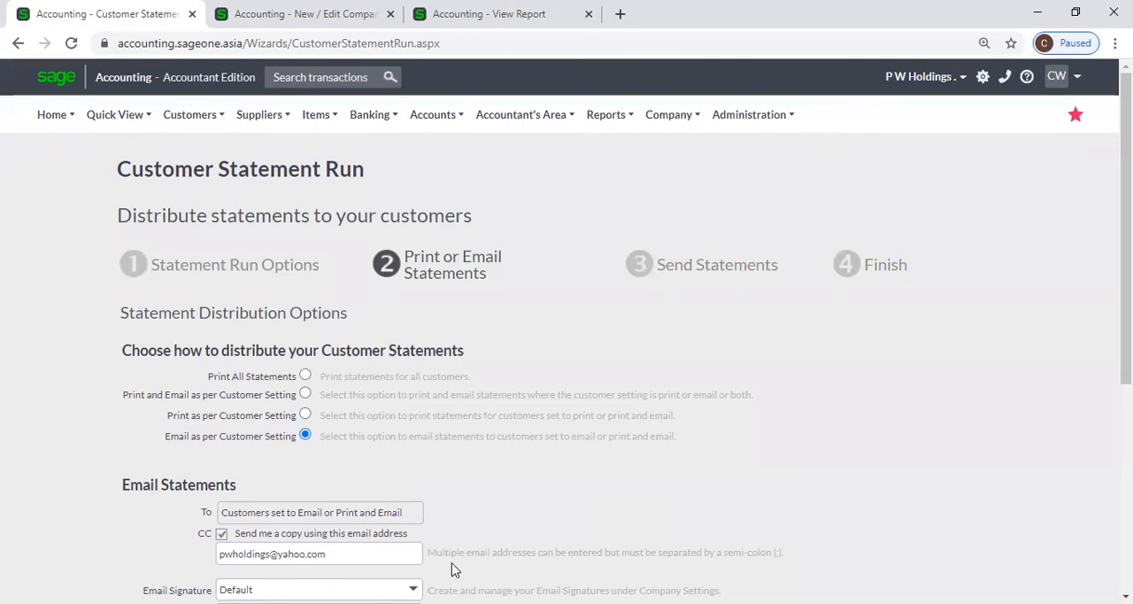
Leave the statement run and open the List of Customers report from the customer reports.
mouse_move(190, 135)
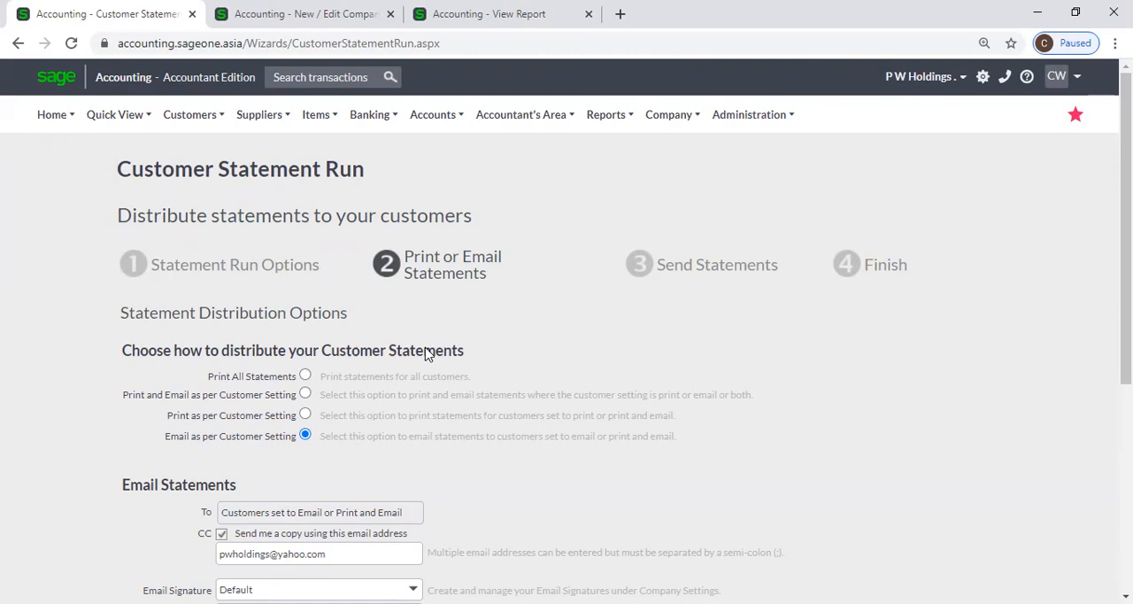
click(190, 115)
mouse_move(215, 205)
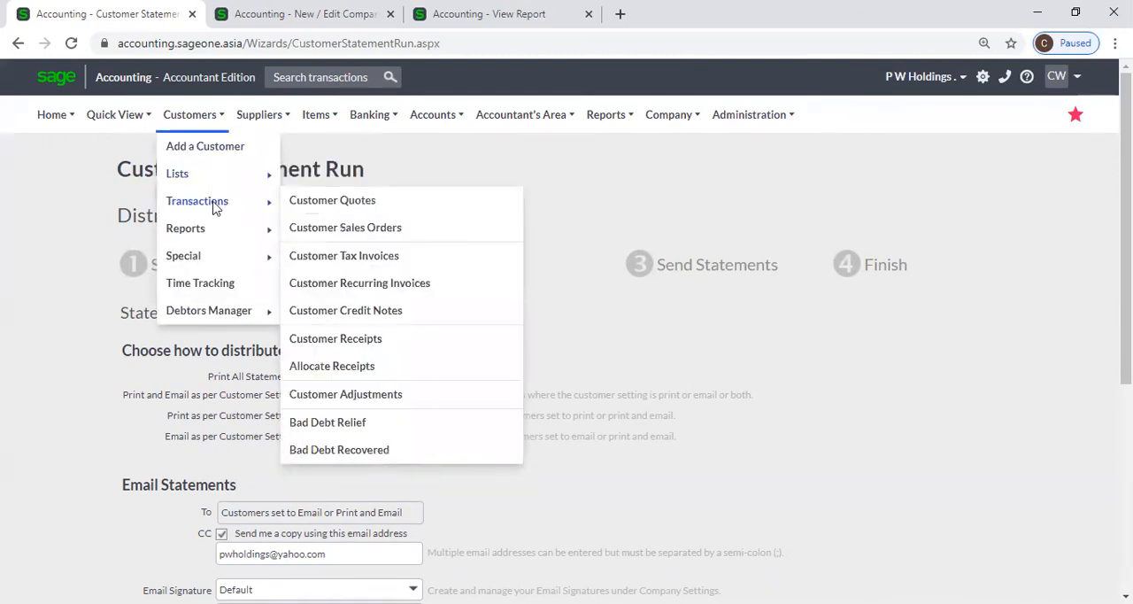
mouse_move(218, 232)
click(372, 230)
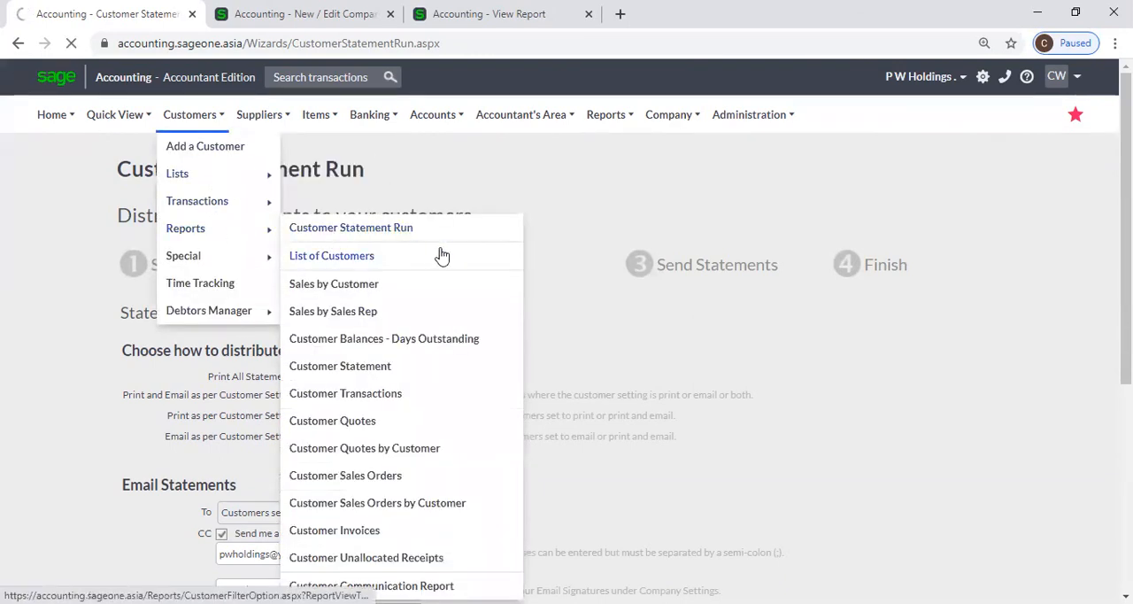